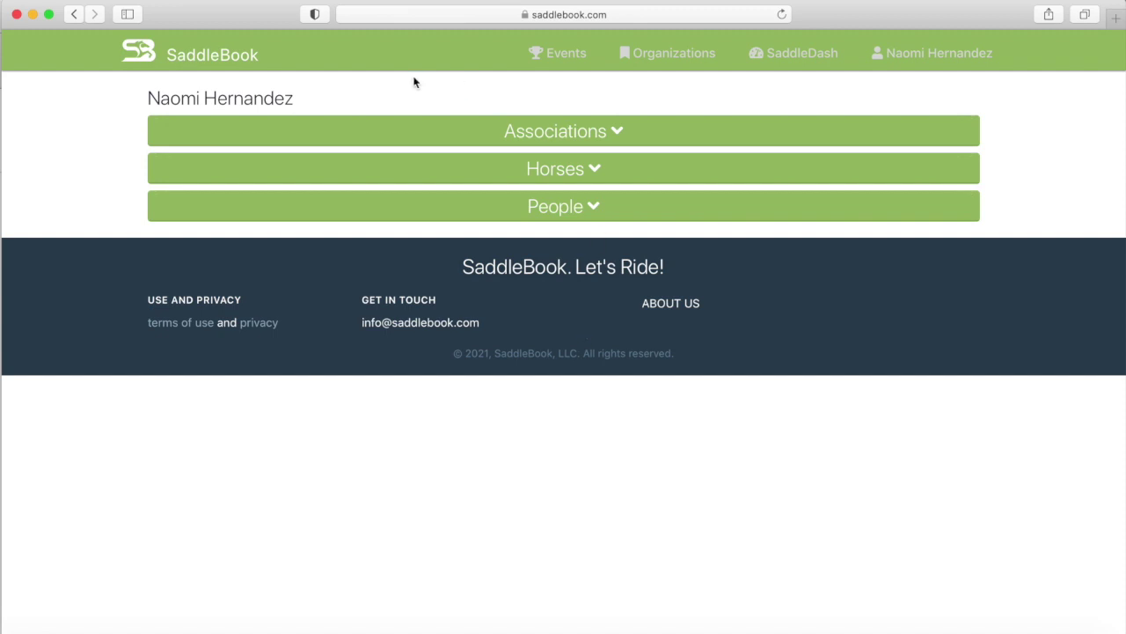
# Leave the account profile and go back to the SaddleBook home page via the logo.
pyautogui.click(226, 58)
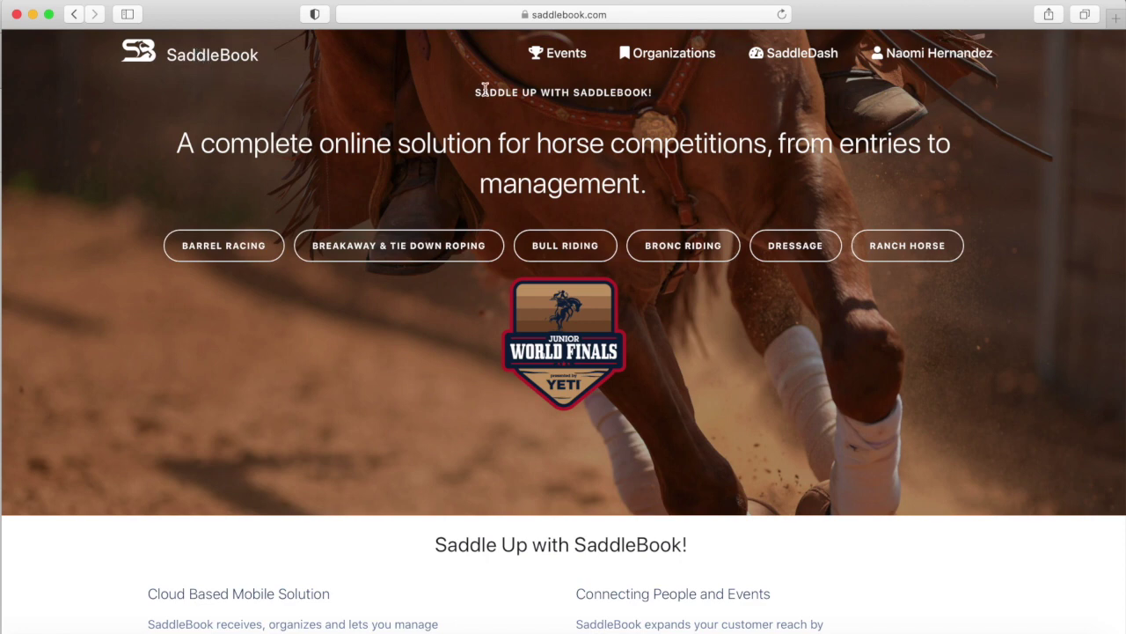
# Show the upcoming Events list and allow Safari's location access for the site.
pyautogui.click(263, 256)
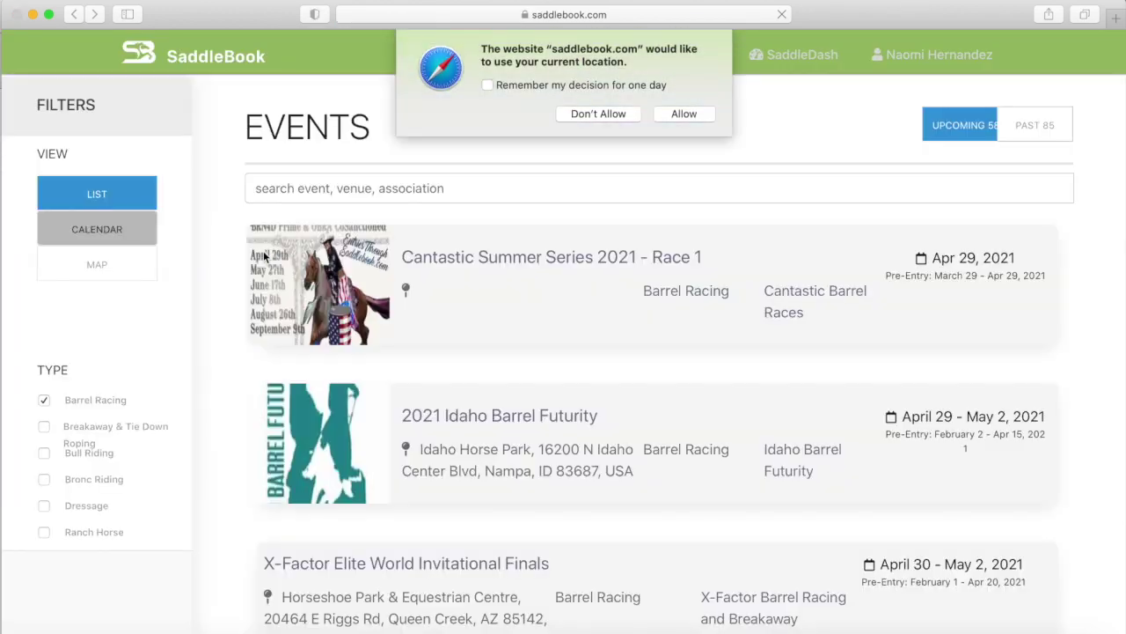
pyautogui.click(684, 114)
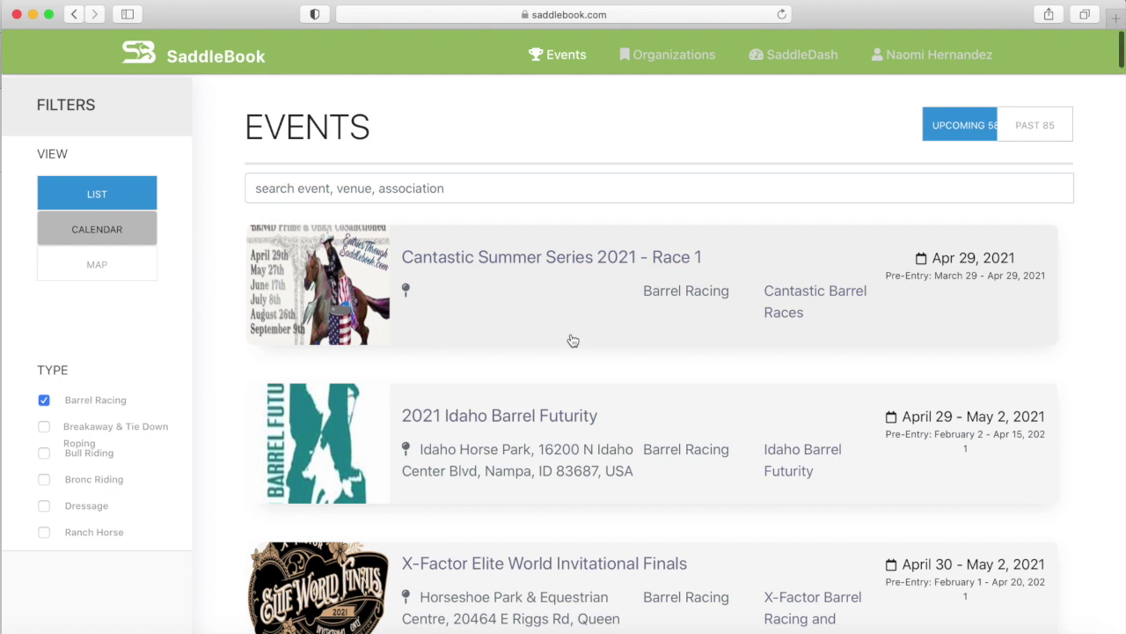
# Search events for 'nbha' and open the 2021 NBHA Open & Senior World Finals page.
pyautogui.click(551, 189)
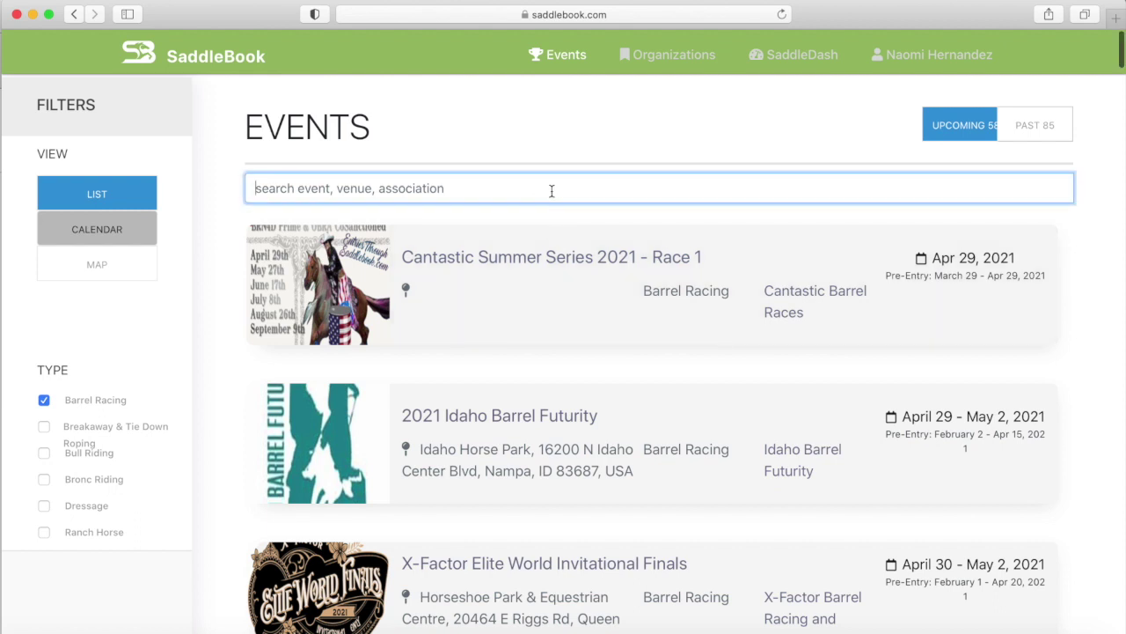
pyautogui.write('nbha')
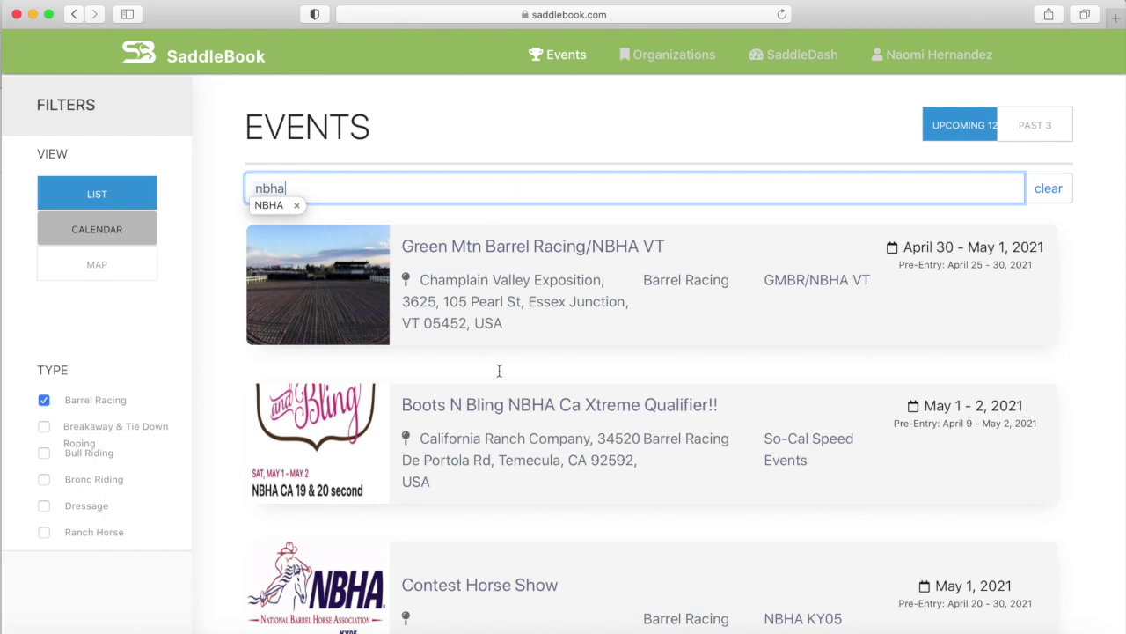
pyautogui.press('Return')
pyautogui.scroll(-3, 497, 395)
pyautogui.scroll(-18, 497, 395)
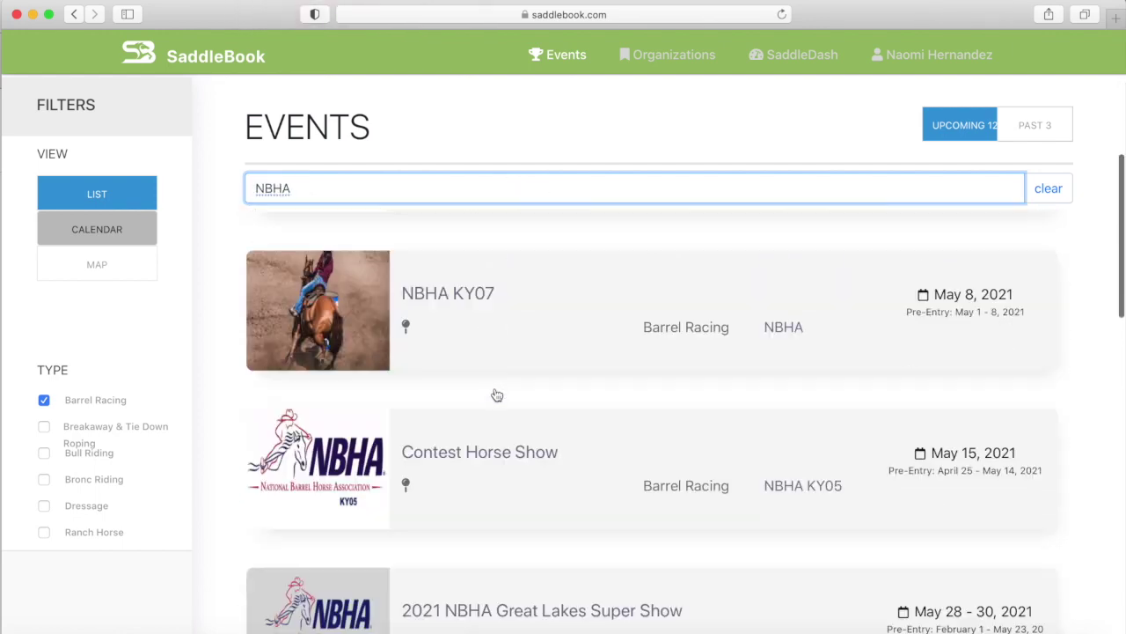
pyautogui.scroll(-20, 497, 395)
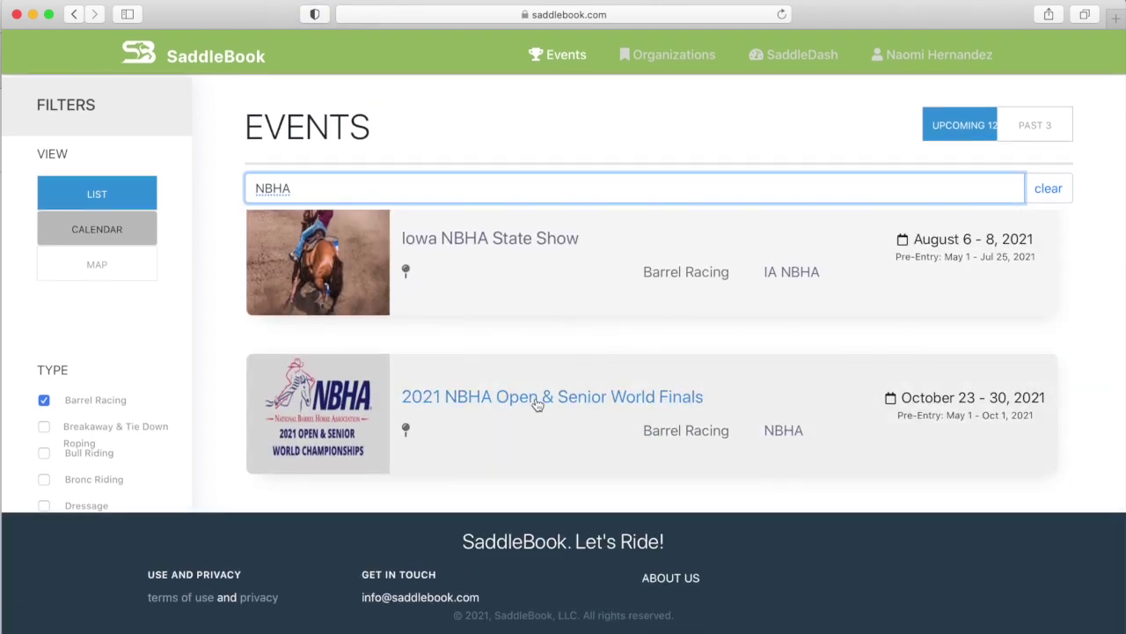
pyautogui.click(537, 403)
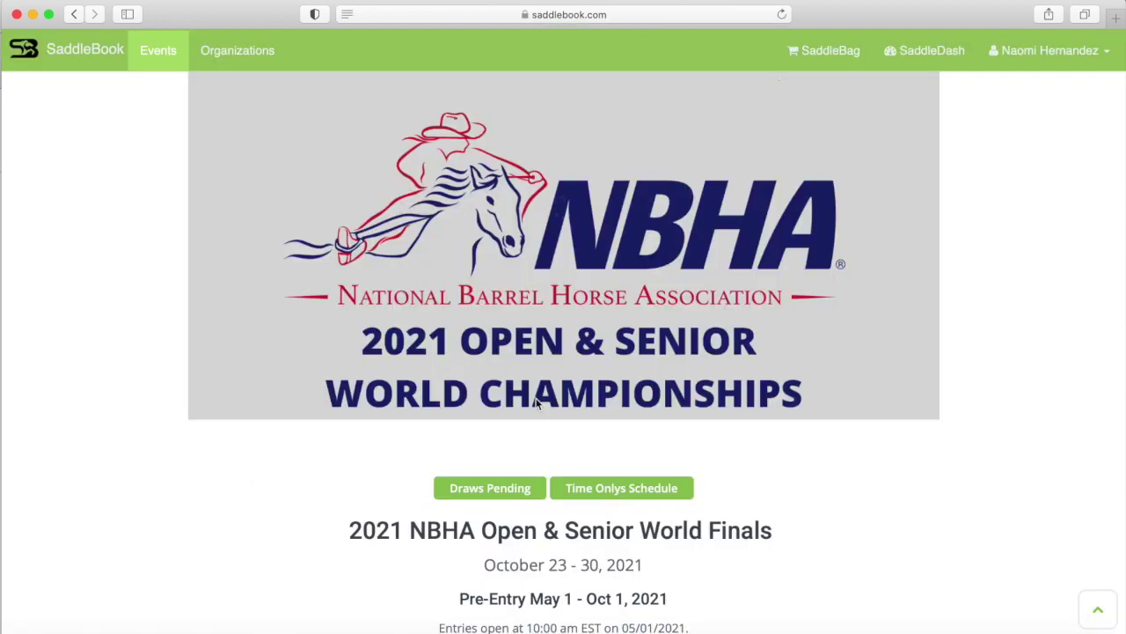
pyautogui.scroll(-4, 385, 503)
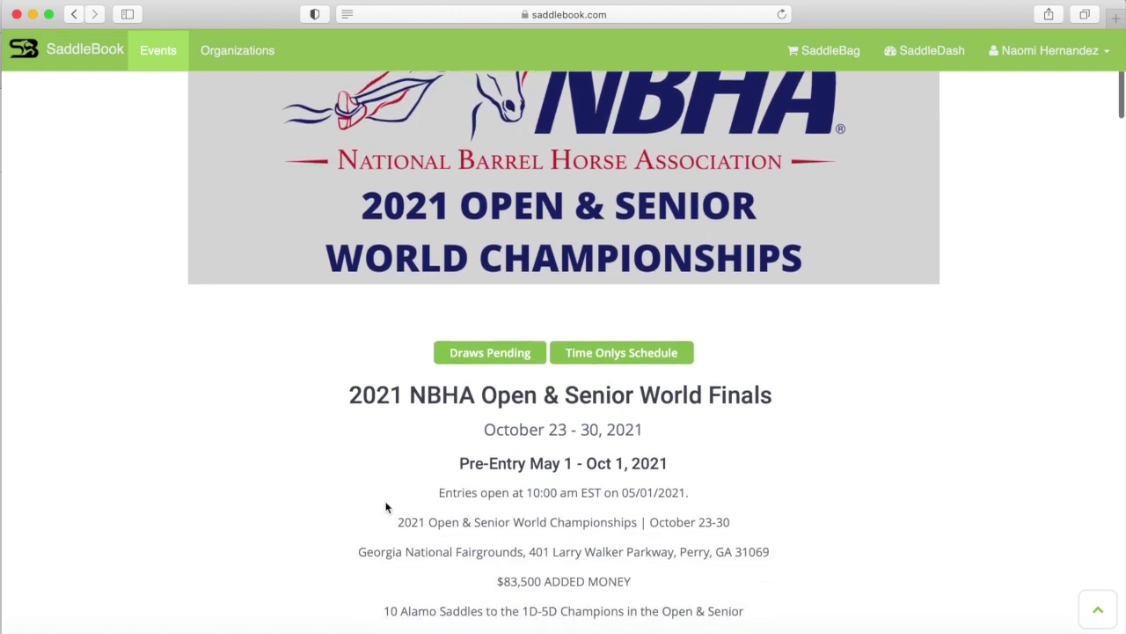
pyautogui.scroll(-5, 384, 506)
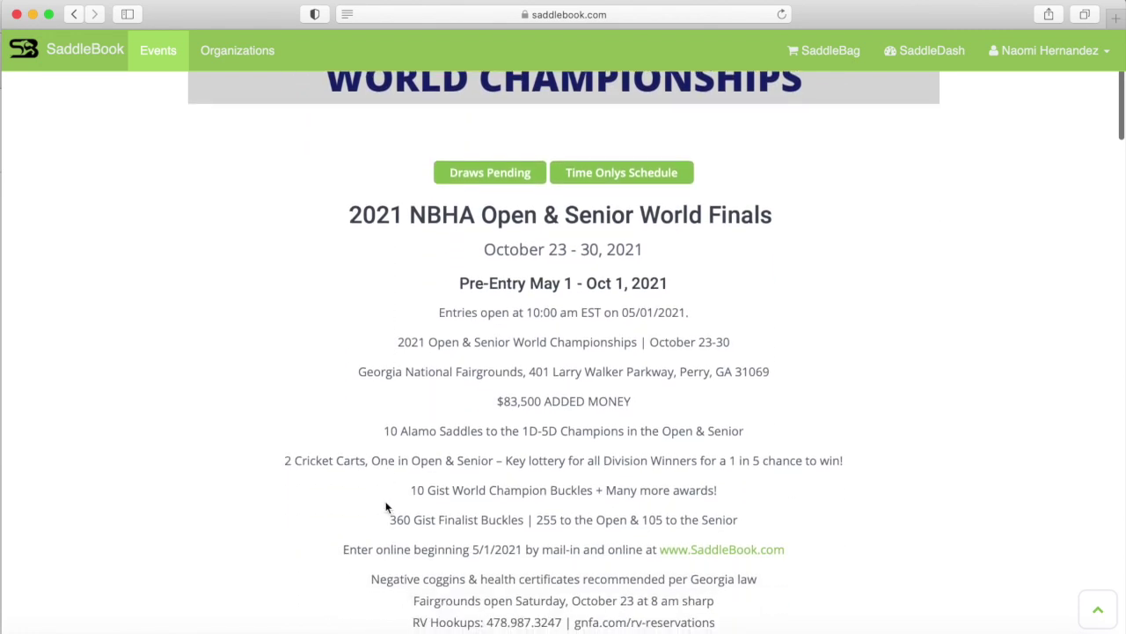
pyautogui.scroll(-6, 384, 506)
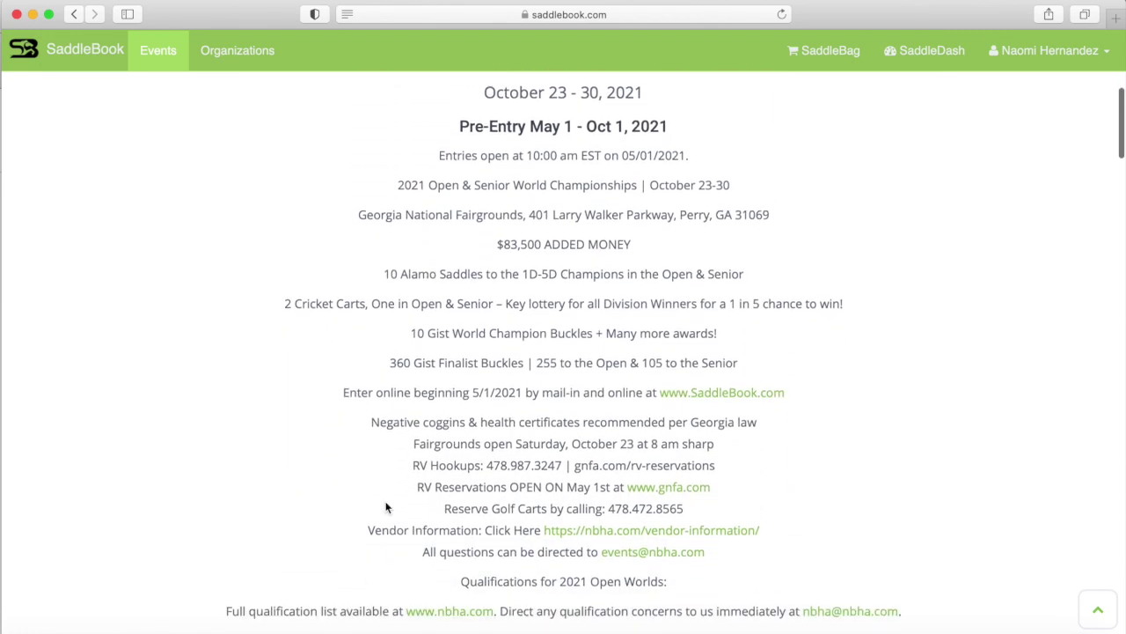
pyautogui.scroll(-4, 384, 506)
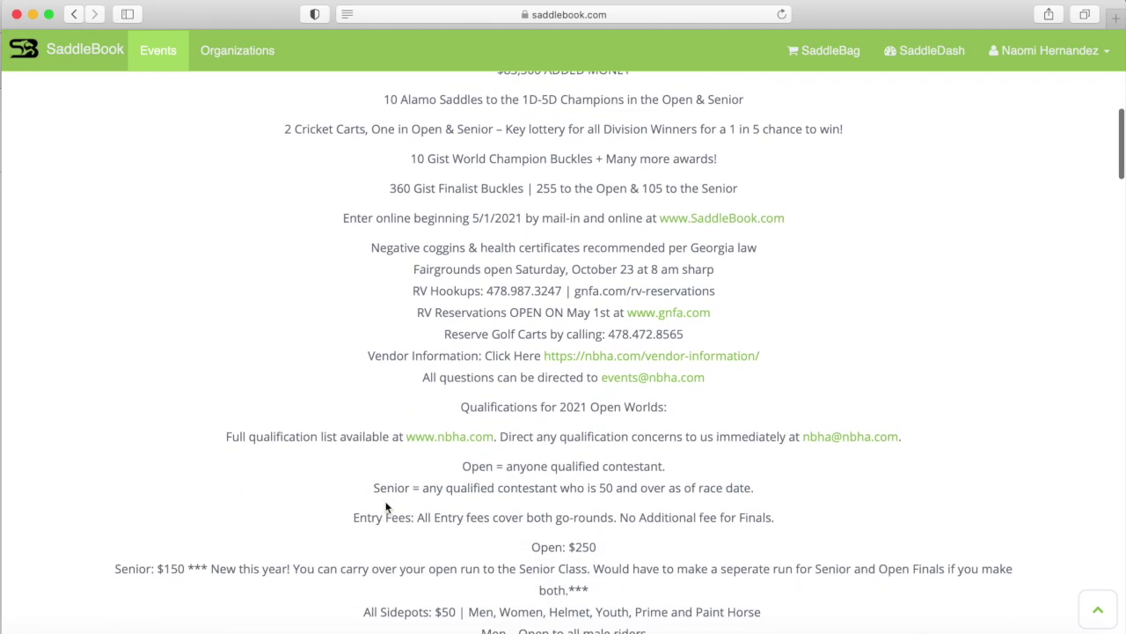
pyautogui.scroll(-5, 385, 506)
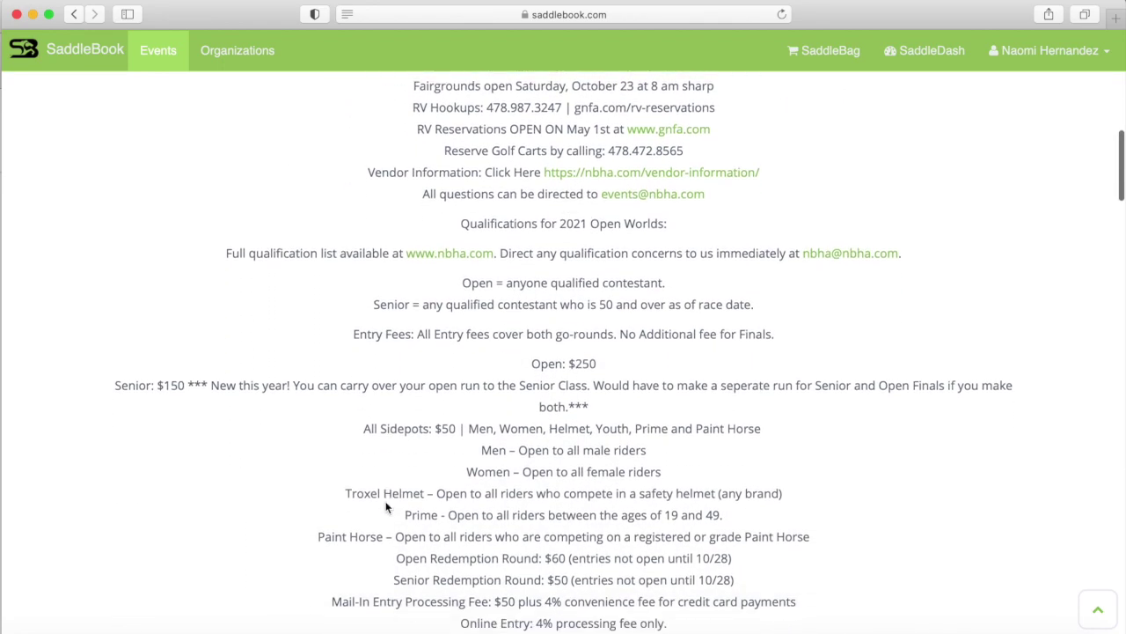
pyautogui.scroll(4, 384, 506)
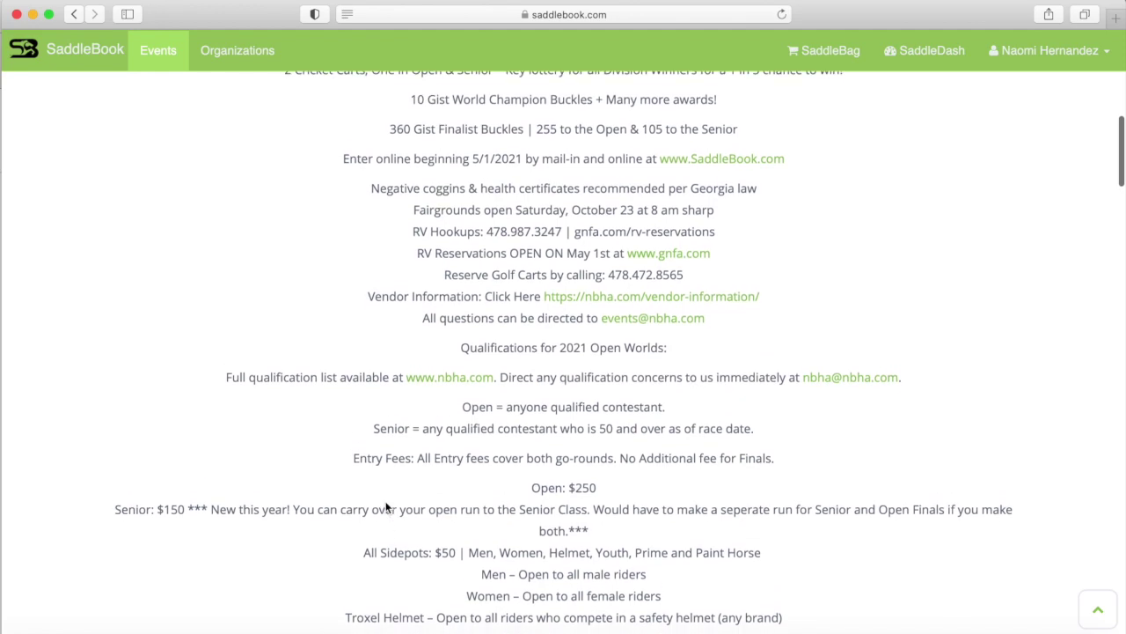
pyautogui.scroll(13, 384, 502)
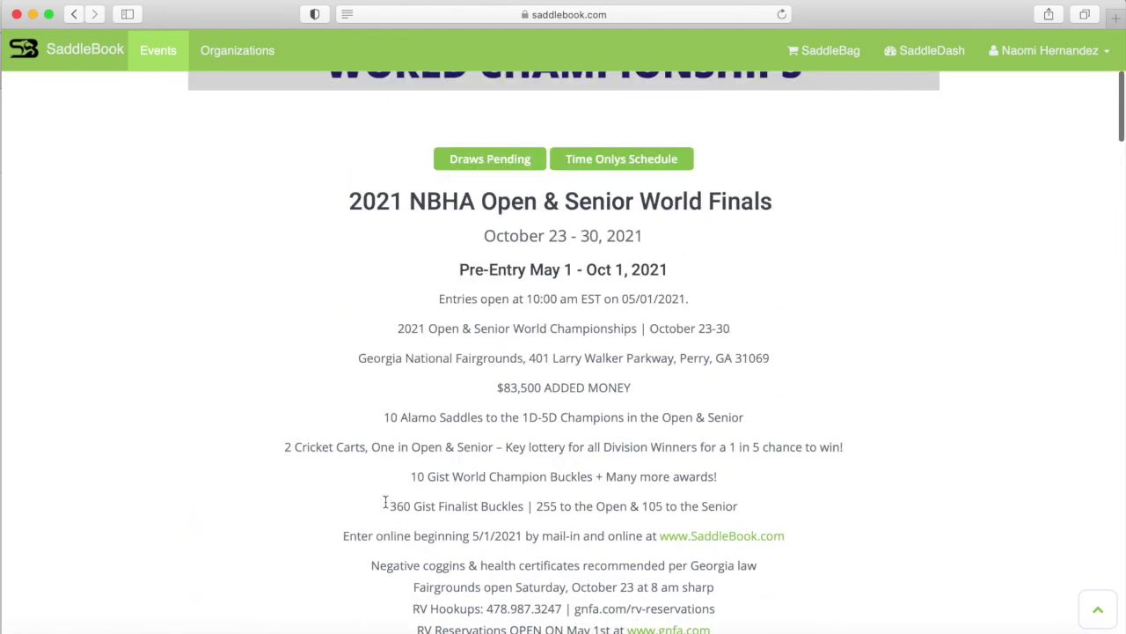
pyautogui.scroll(5, 385, 506)
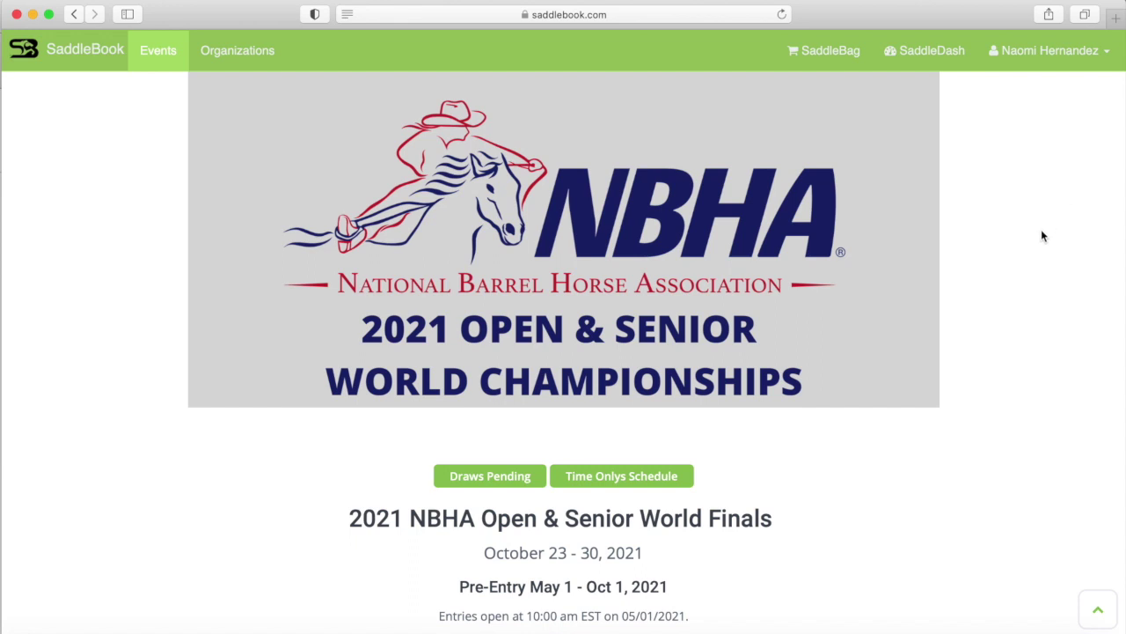
pyautogui.scroll(-1, 401, 519)
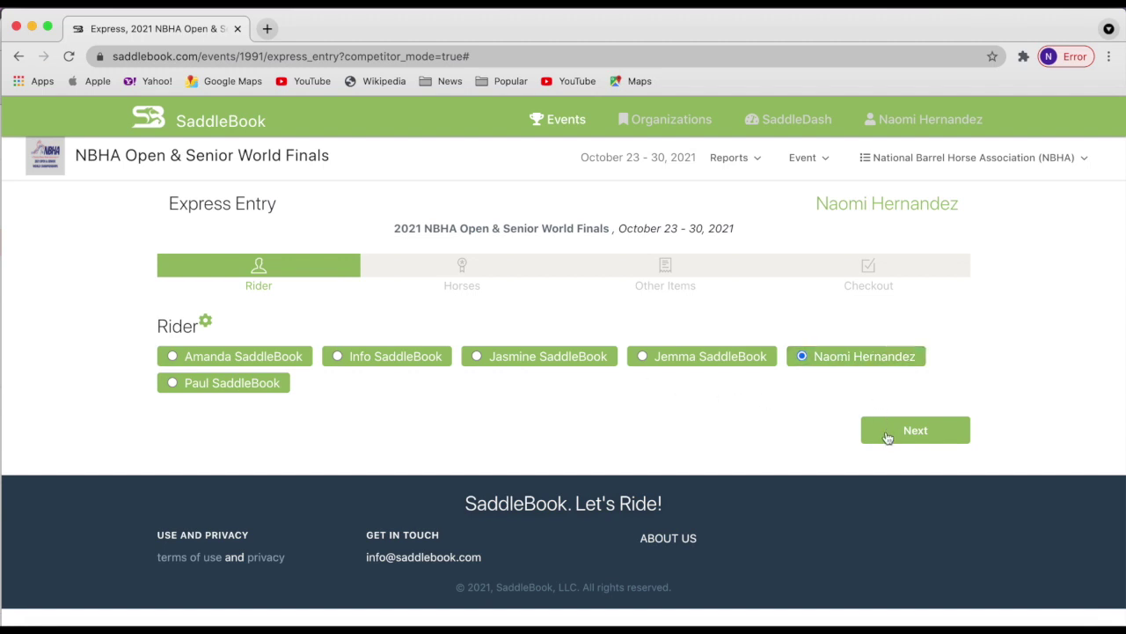
# Keep yourself as the rider and advance Express Entry to the Horses step.
pyautogui.click(918, 441)
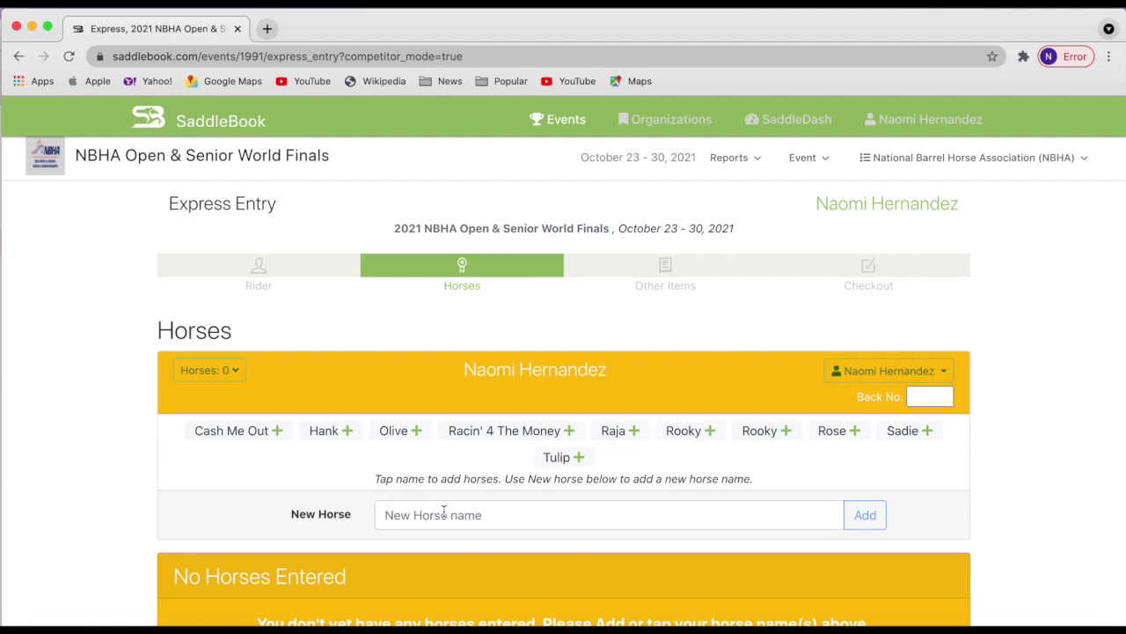
# Add Cash Me Out as entry No. 1 and bring its class list into view.
pyautogui.scroll(-1, 318, 442)
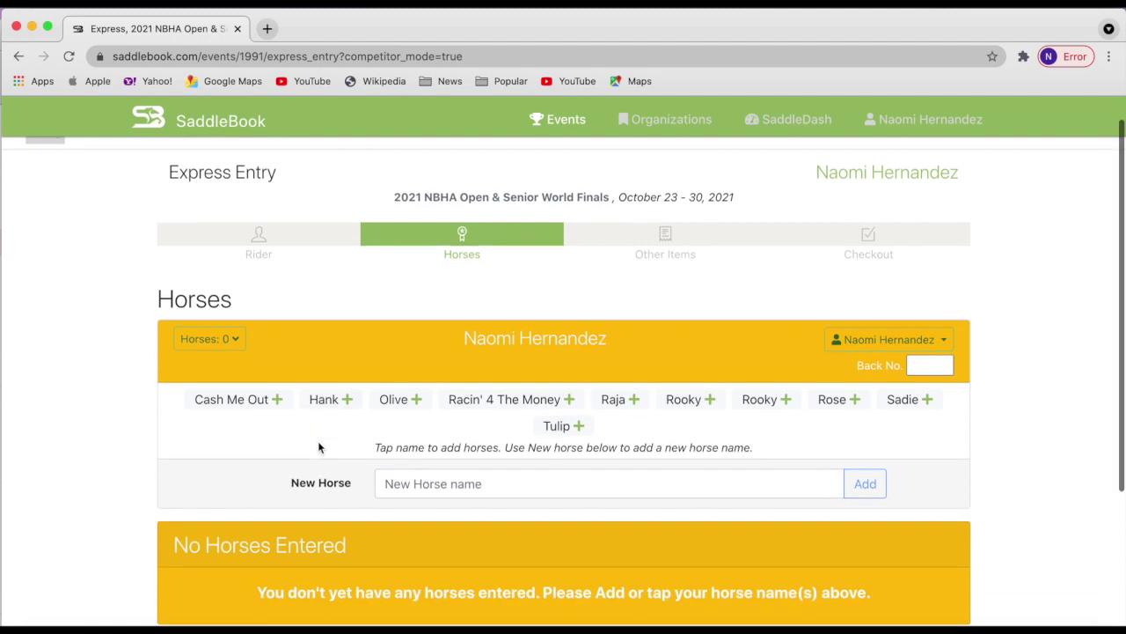
pyautogui.click(262, 401)
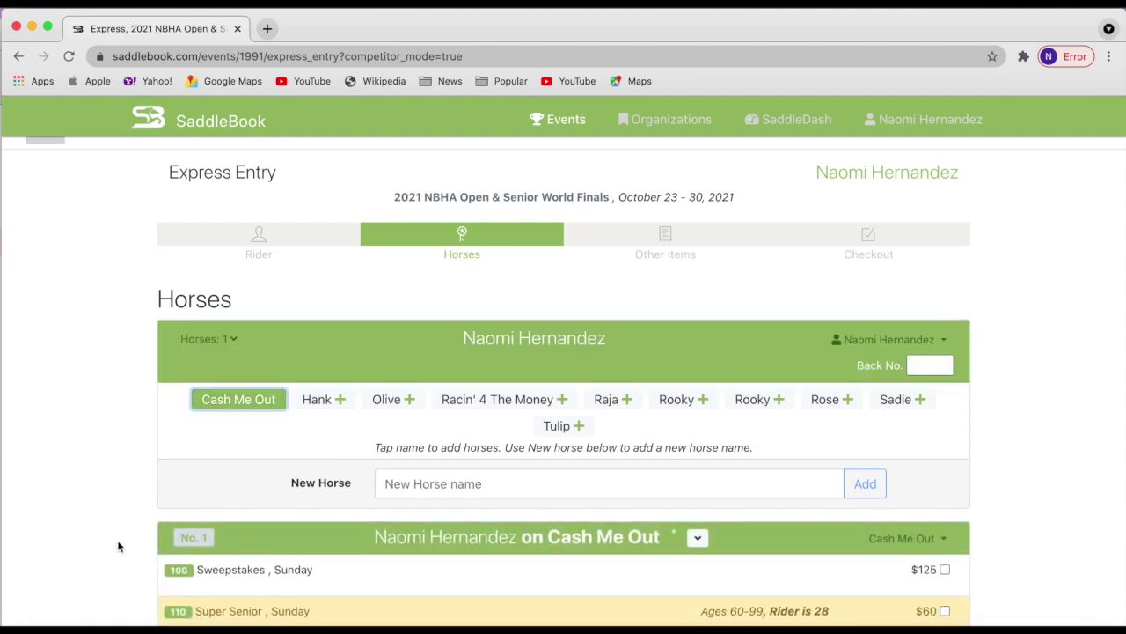
pyautogui.scroll(-5, 117, 539)
pyautogui.scroll(-1, 117, 544)
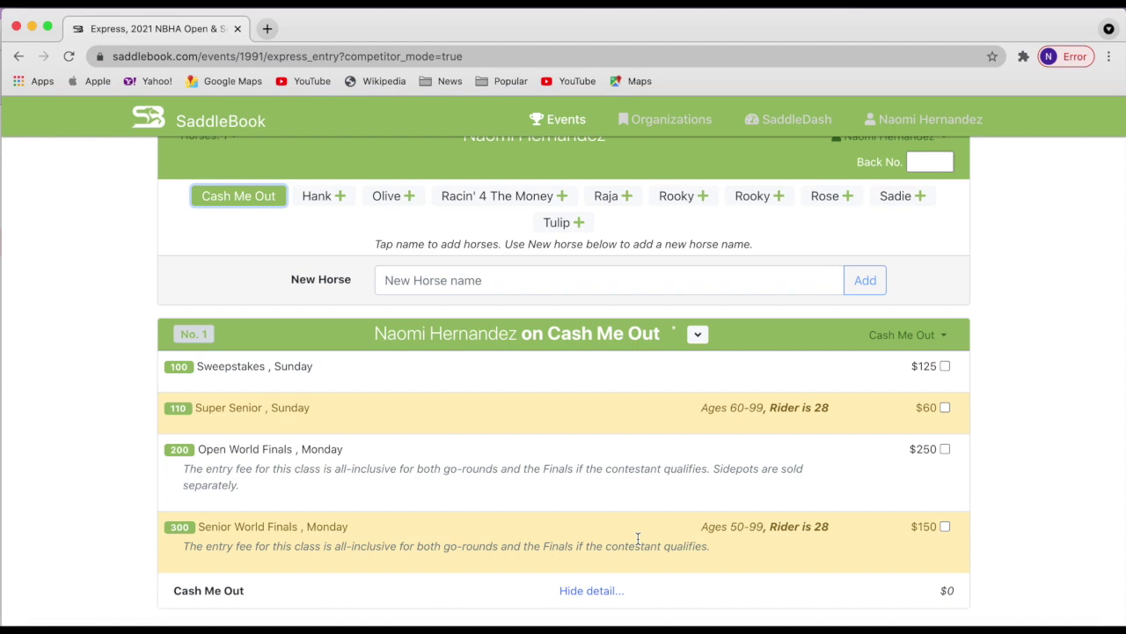
# Enter Cash Me Out in the $125 Sweepstakes and $250 Open World Finals, with both NBHA membership numbers filled.
pyautogui.click(946, 366)
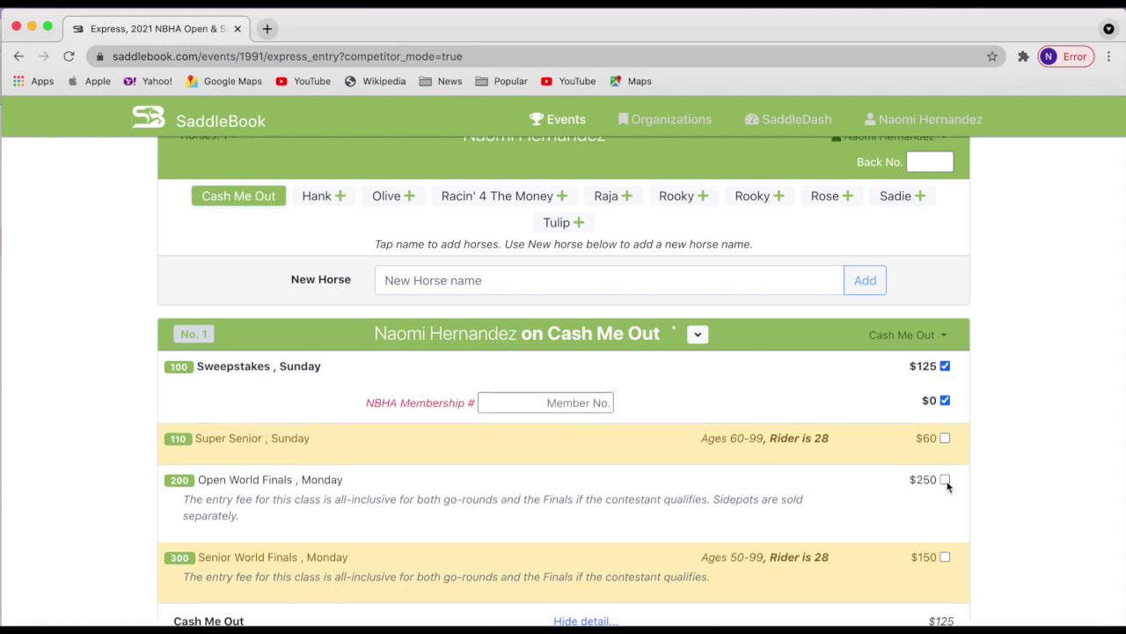
pyautogui.click(945, 481)
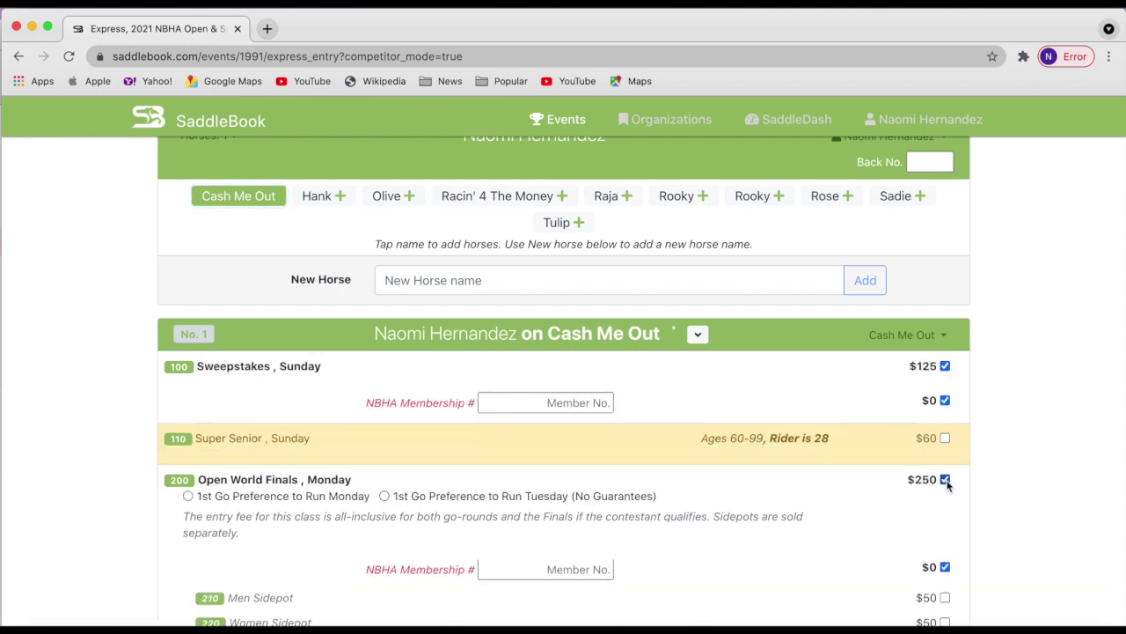
pyautogui.click(540, 402)
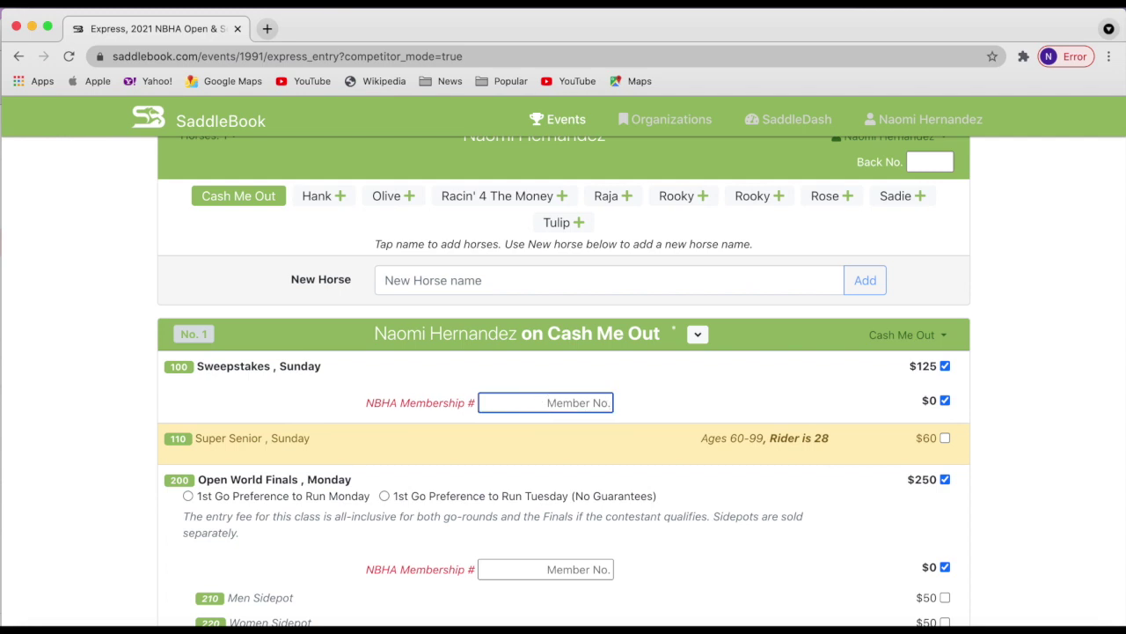
pyautogui.write('99999')
pyautogui.click(576, 569)
pyautogui.write('99999')
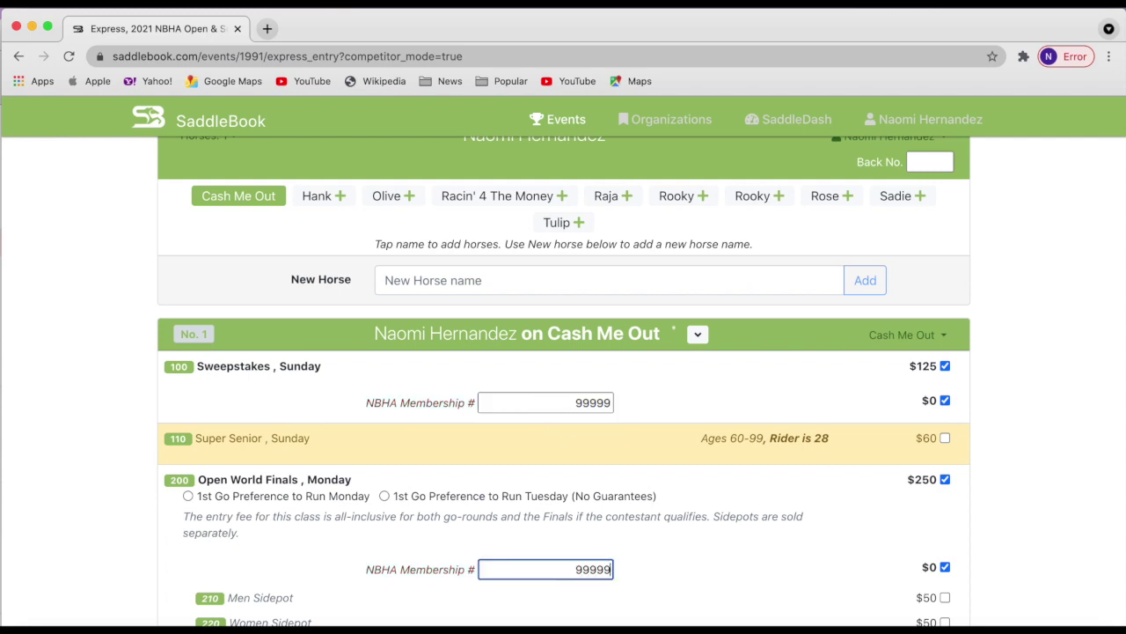
# Set Monday as the first-go preference and add the Women and Prime sidepots.
pyautogui.scroll(-1, 699, 540)
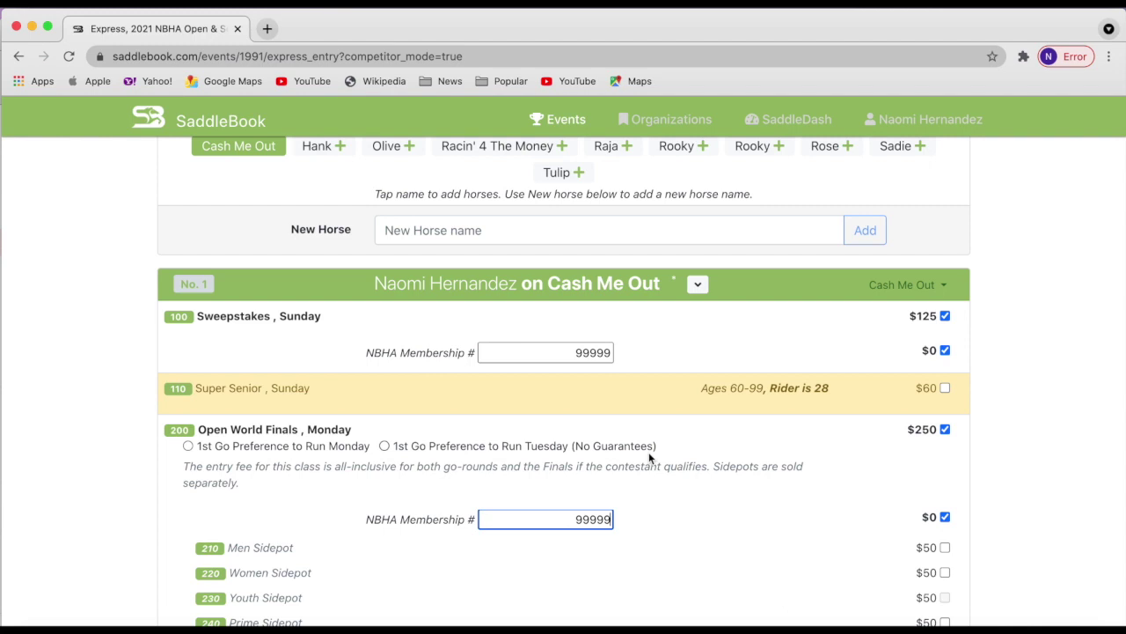
pyautogui.click(188, 446)
pyautogui.scroll(-3, 376, 539)
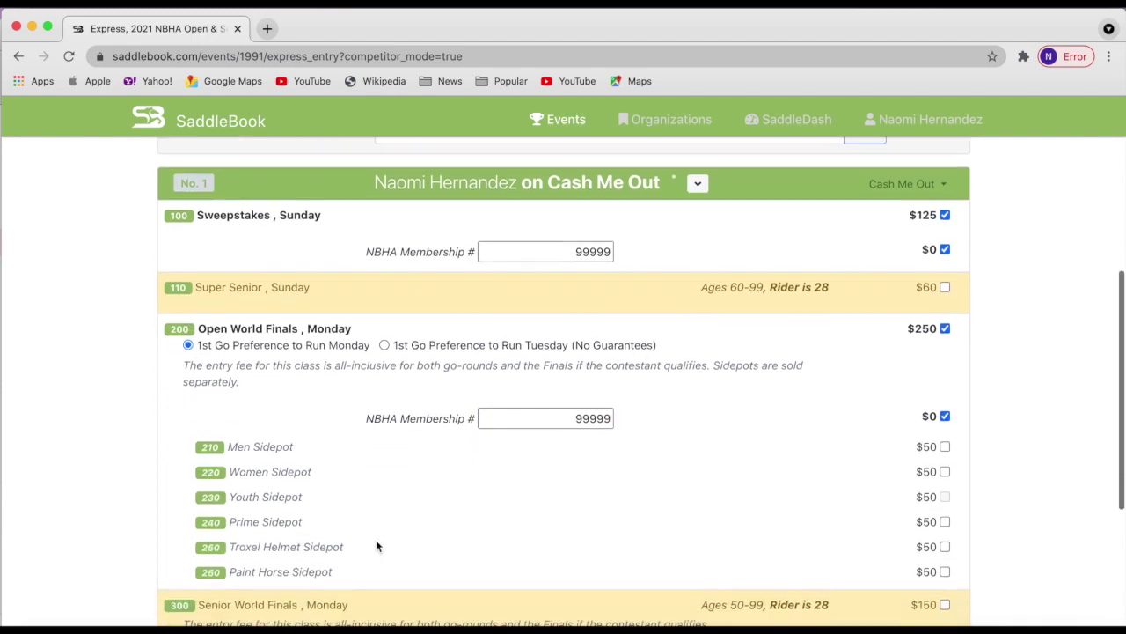
pyautogui.click(945, 446)
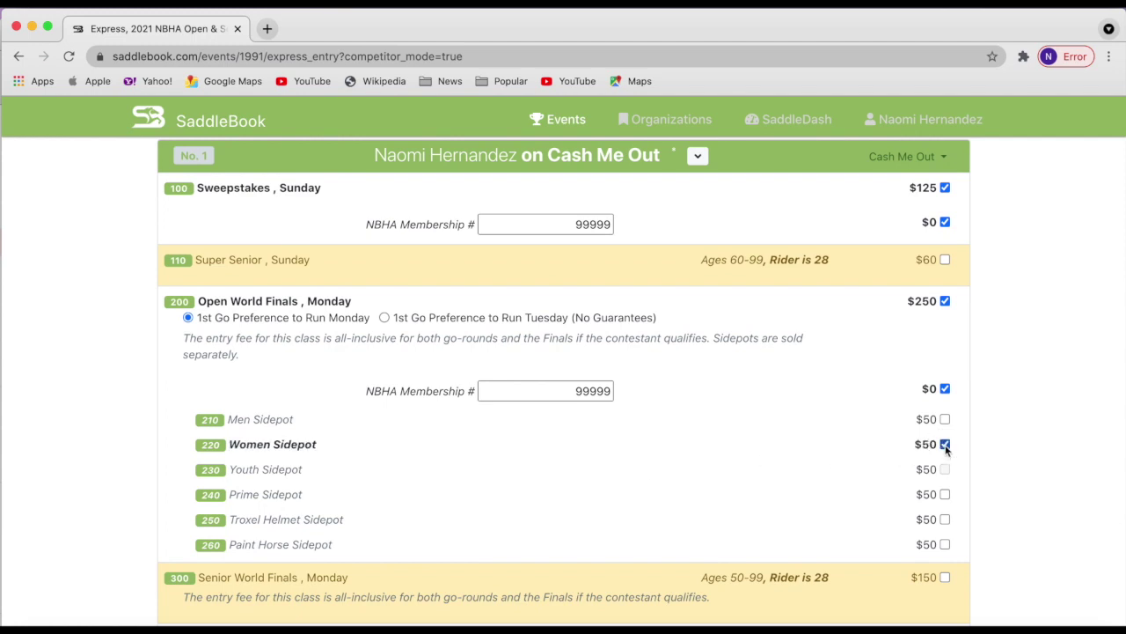
pyautogui.click(946, 496)
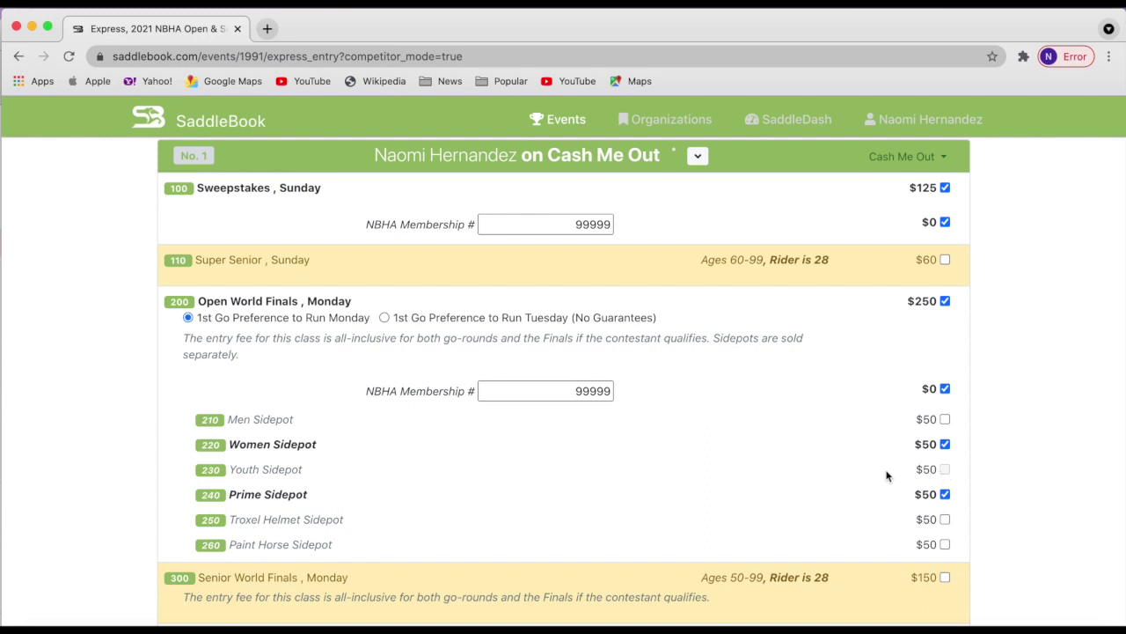
pyautogui.scroll(-2, 881, 478)
pyautogui.scroll(5, 879, 479)
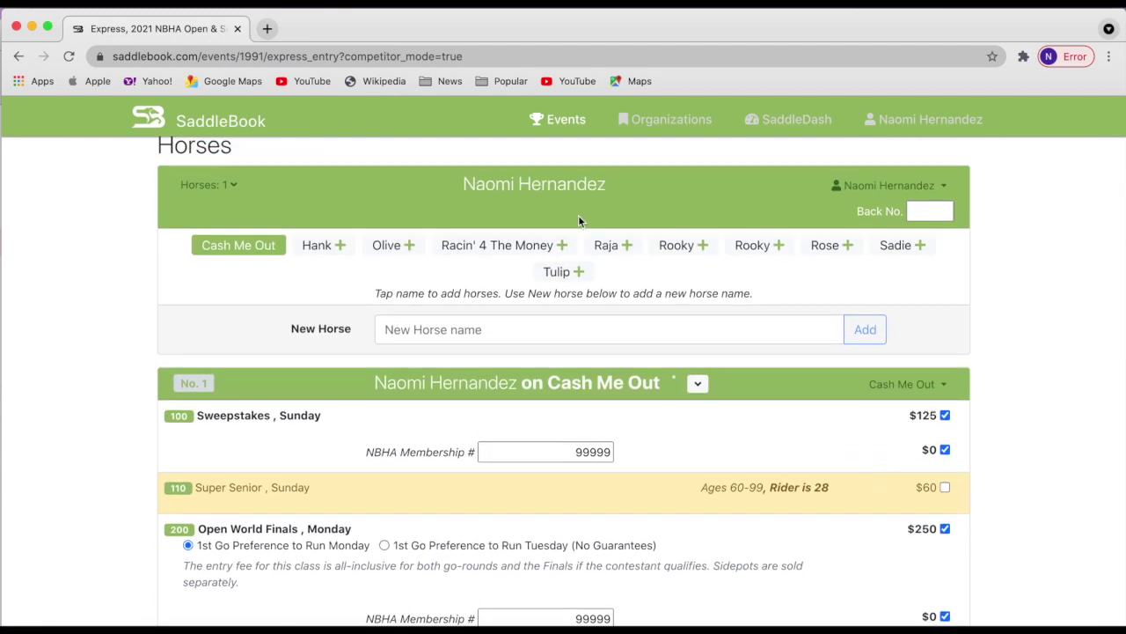
# Add Racin' 4 The Money in Sweepstakes and Open World Finals, Tuesday preference, with NBHA membership numbers.
pyautogui.click(525, 250)
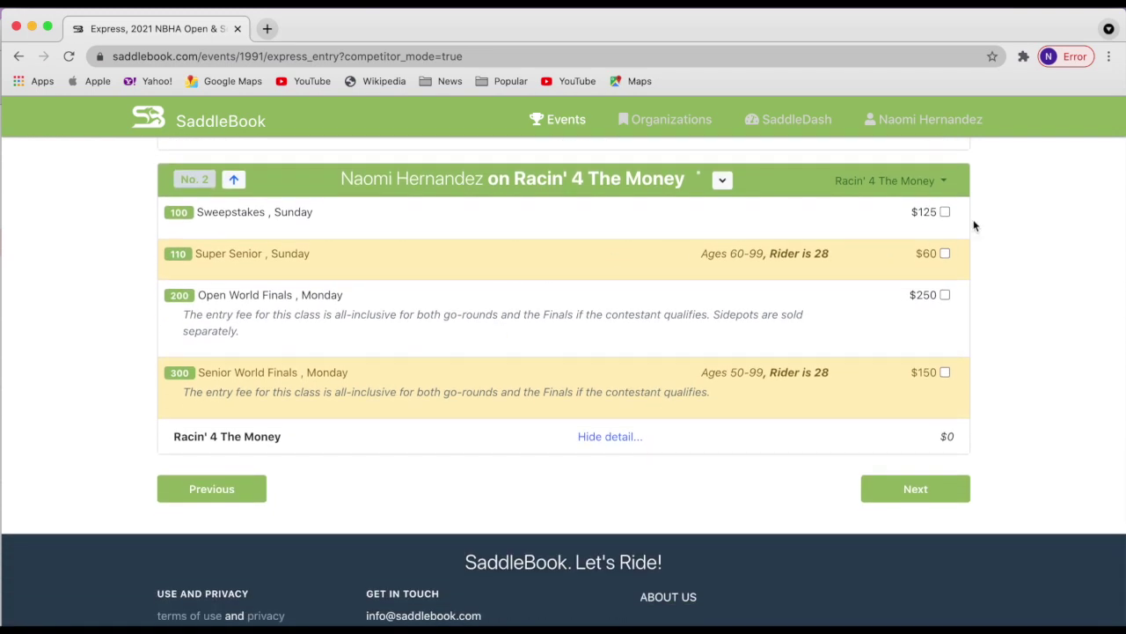
pyautogui.click(944, 212)
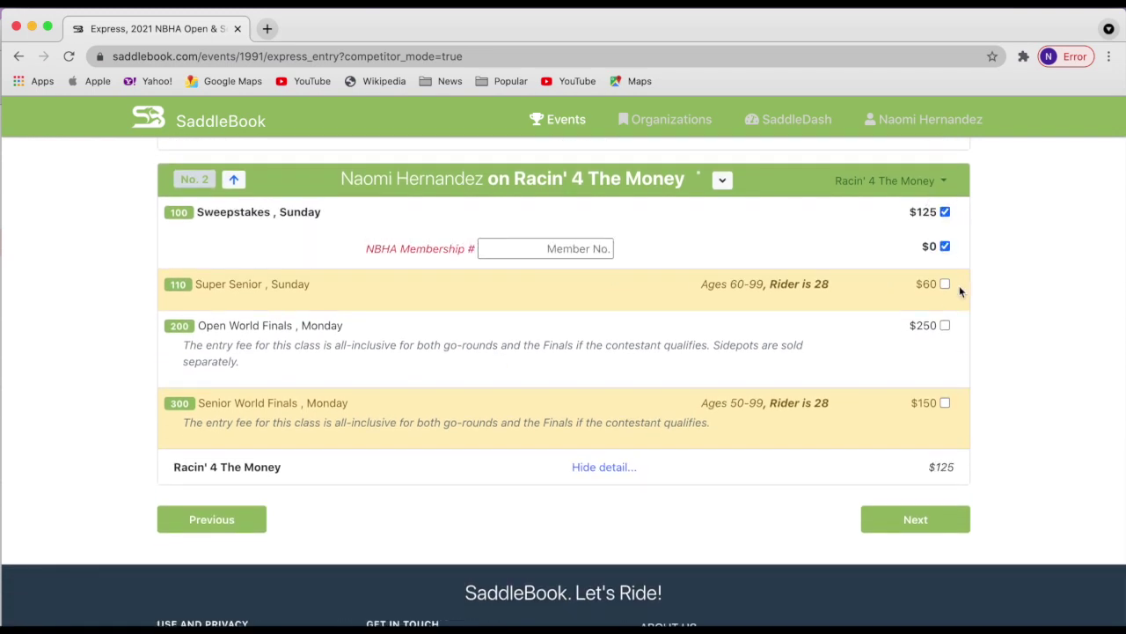
pyautogui.click(944, 325)
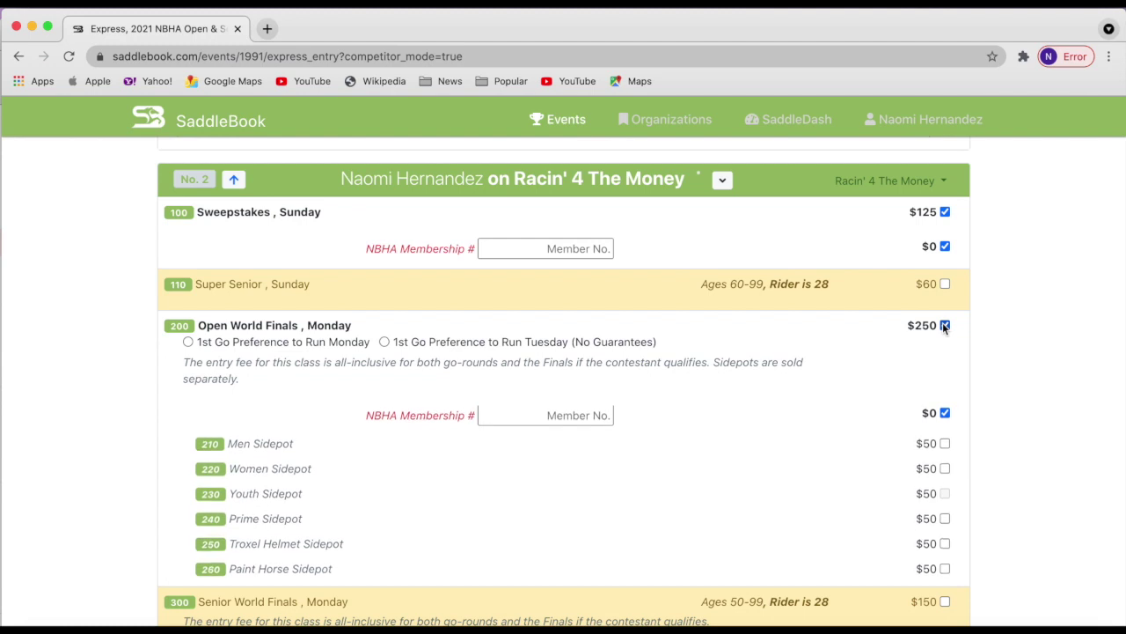
pyautogui.click(384, 342)
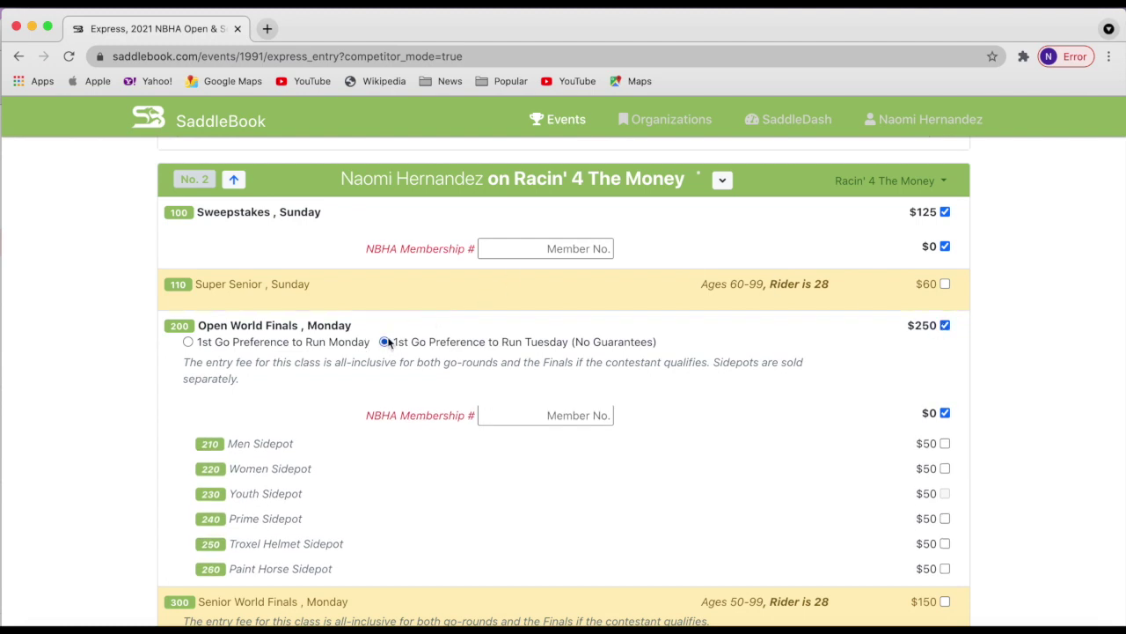
pyautogui.click(526, 249)
pyautogui.write('9')
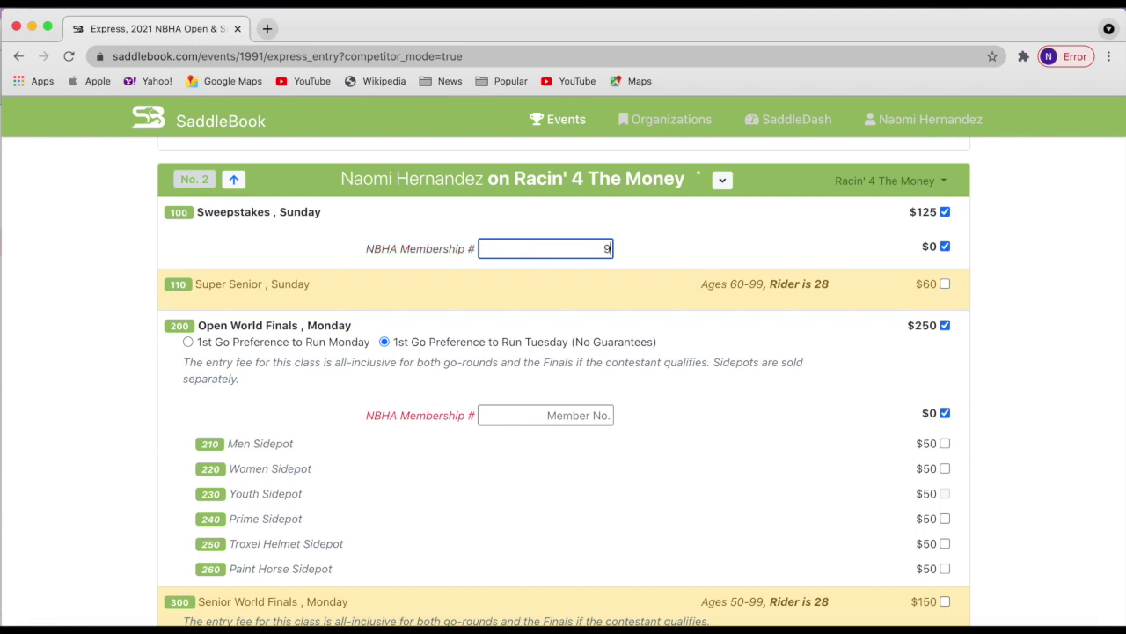
pyautogui.write('9999')
pyautogui.click(568, 414)
pyautogui.write('99999')
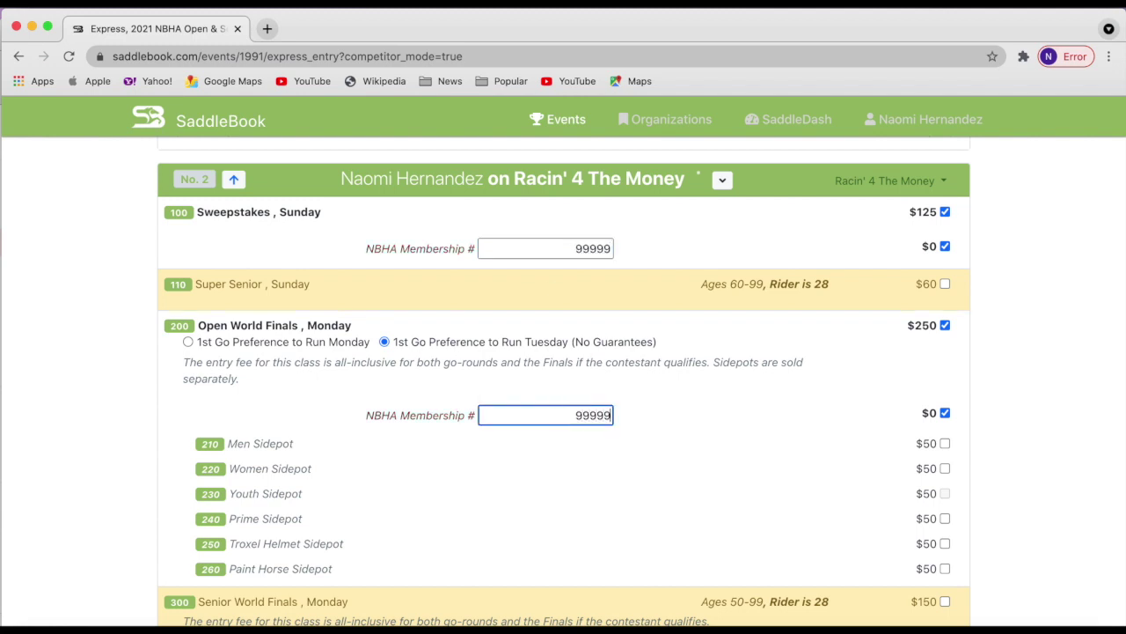
# Add the Women and Prime sidepots for Racin' 4 The Money and continue to Other Items.
pyautogui.scroll(-5, 811, 446)
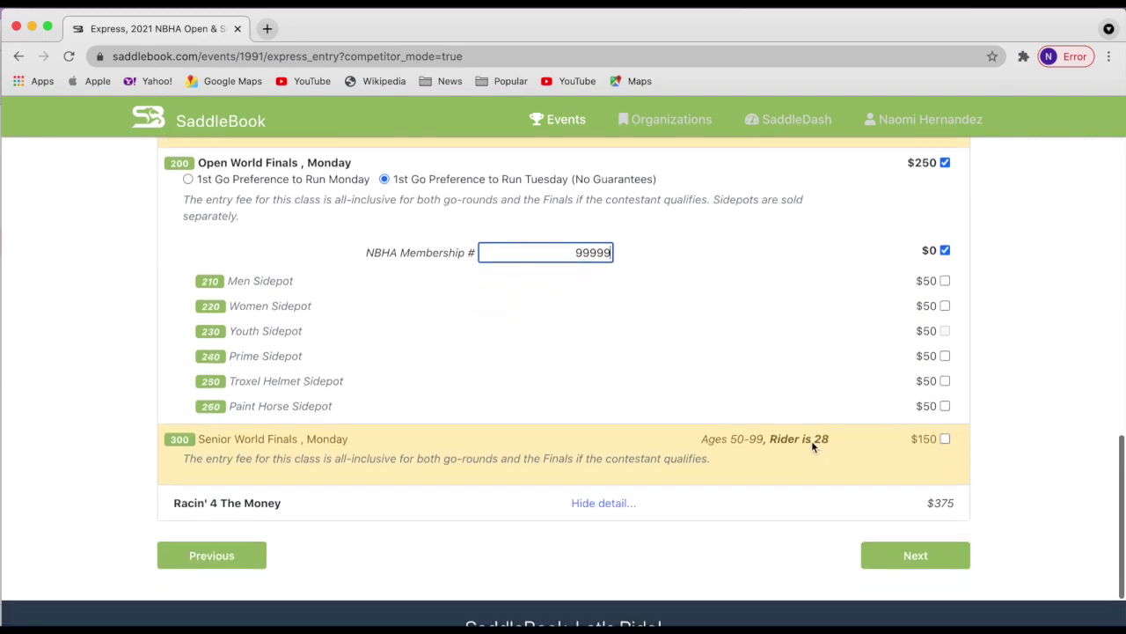
pyautogui.click(945, 314)
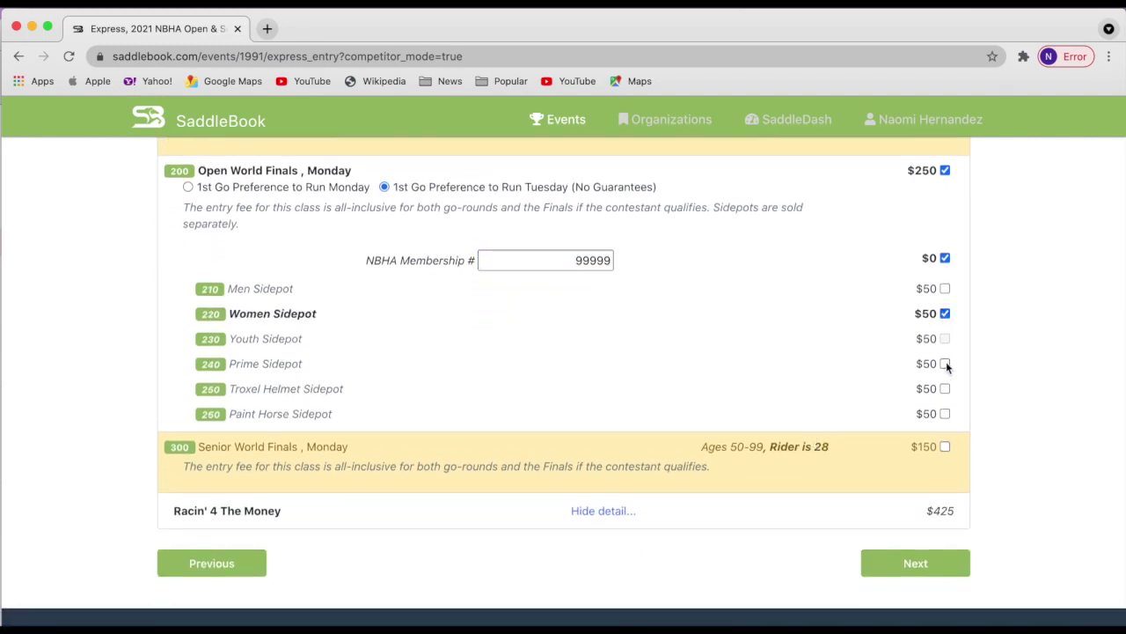
pyautogui.click(945, 363)
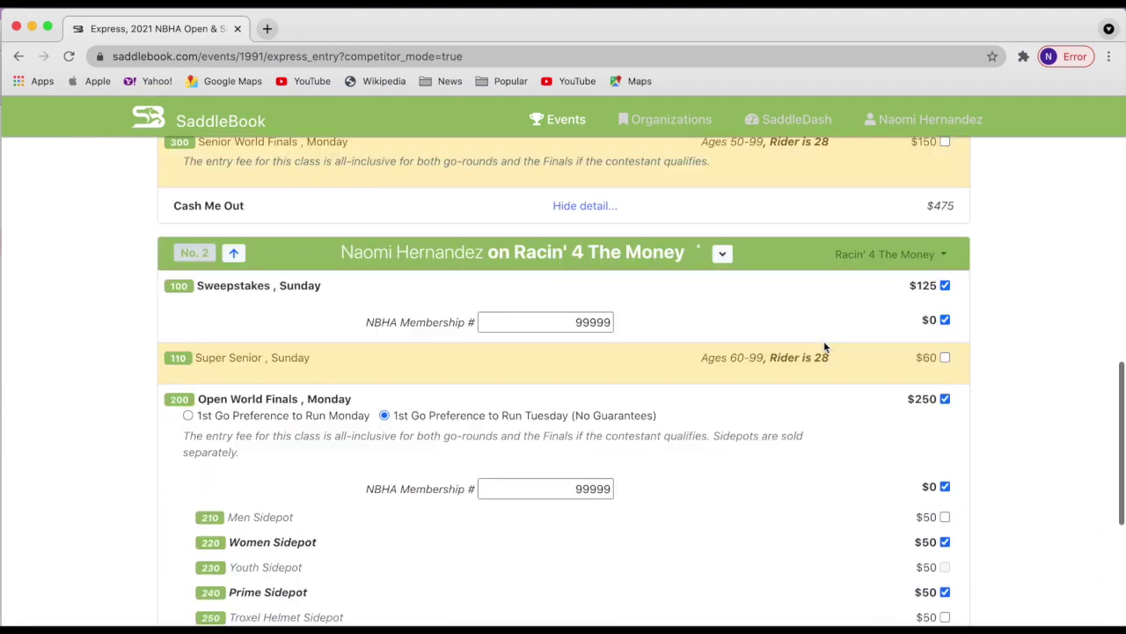
pyautogui.scroll(-4, 825, 345)
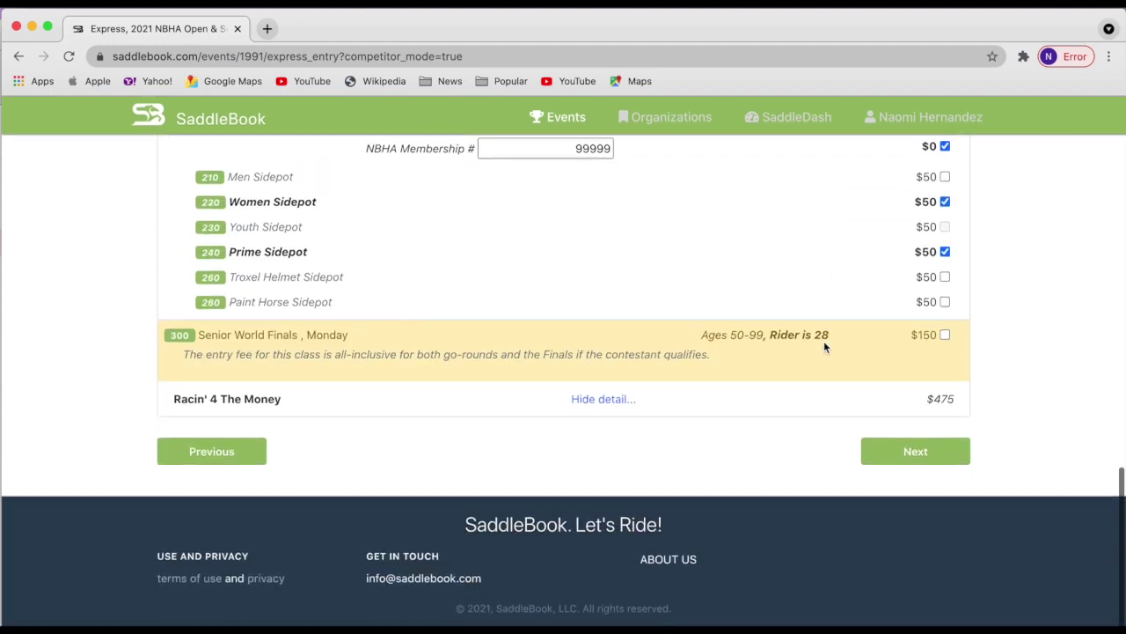
pyautogui.click(915, 453)
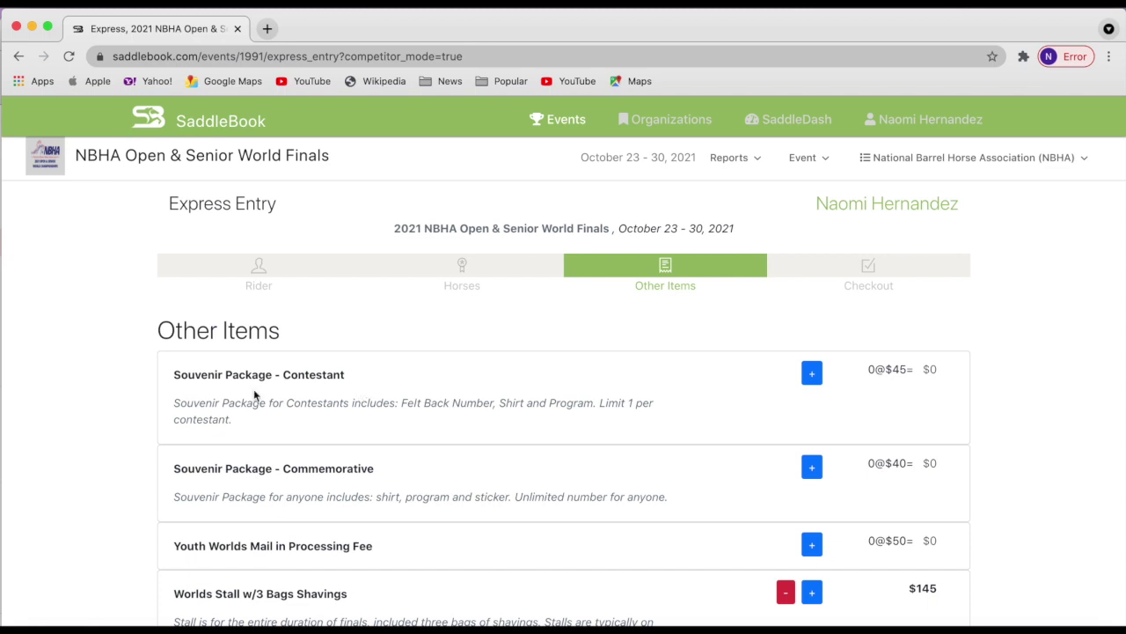
pyautogui.scroll(-1, 232, 501)
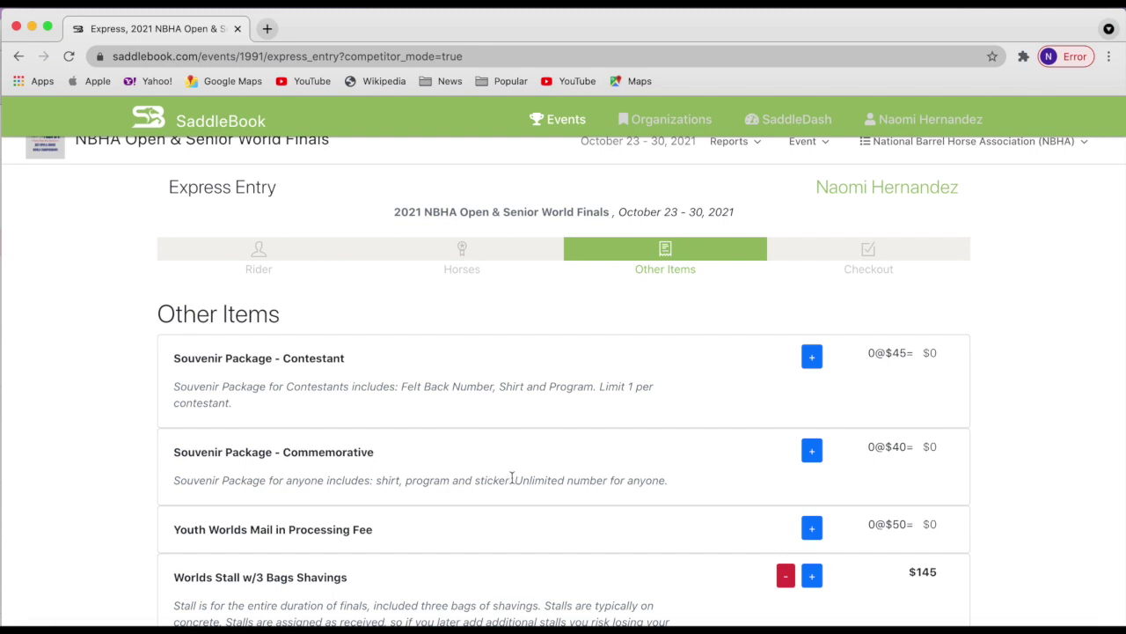
pyautogui.scroll(-5, 499, 470)
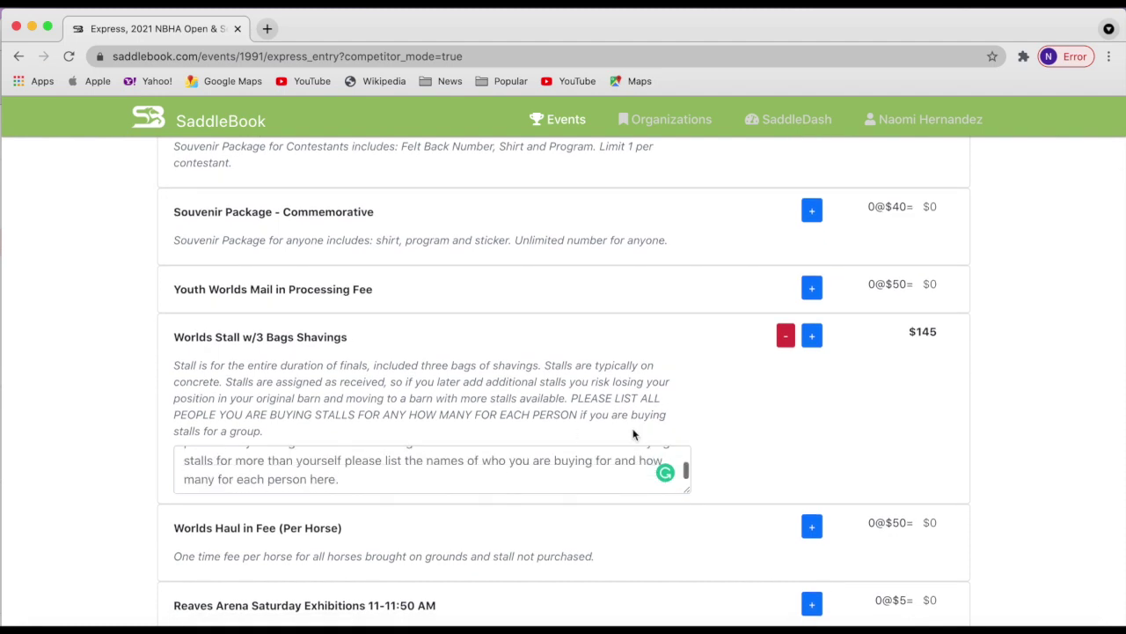
pyautogui.scroll(-4, 709, 418)
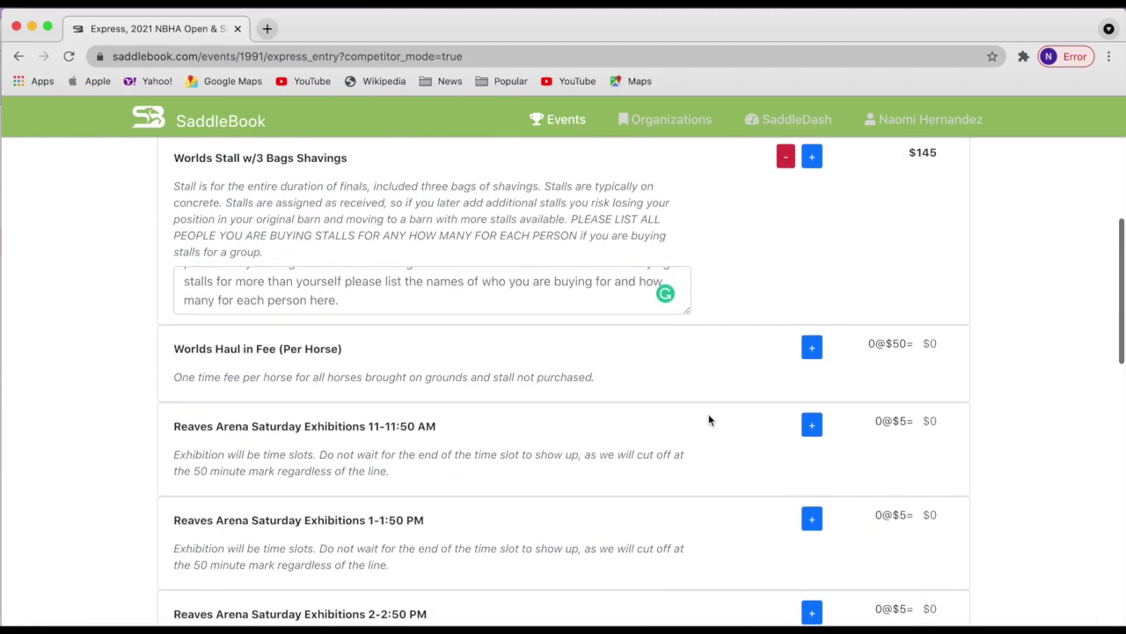
pyautogui.scroll(1, 788, 220)
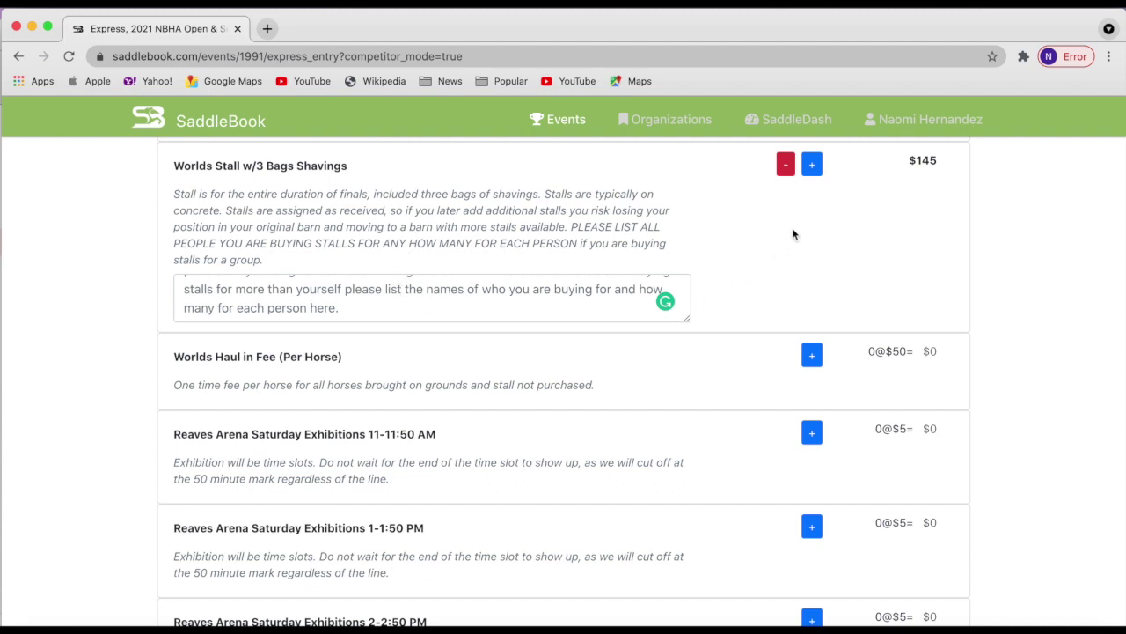
# Raise the Worlds Stall quantity to 4, totalling $580.
pyautogui.click(811, 165)
pyautogui.click(812, 166)
pyautogui.click(812, 166)
pyautogui.click(812, 167)
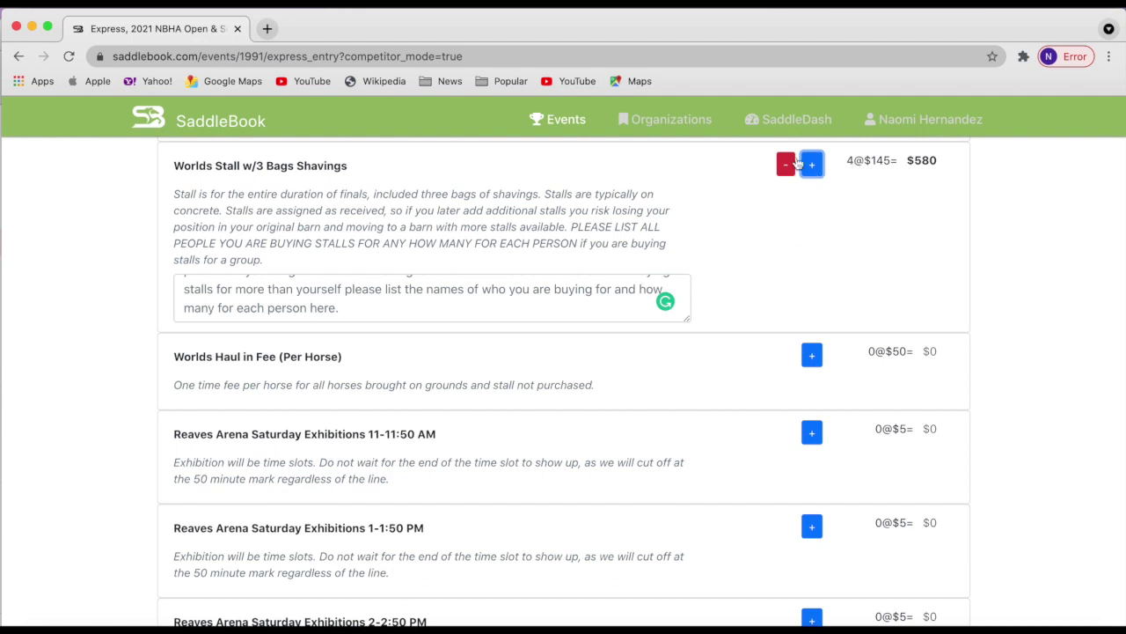
# Write the stall request note so it reads 'Team Awesome - 8 stalls total'.
pyautogui.click(425, 301)
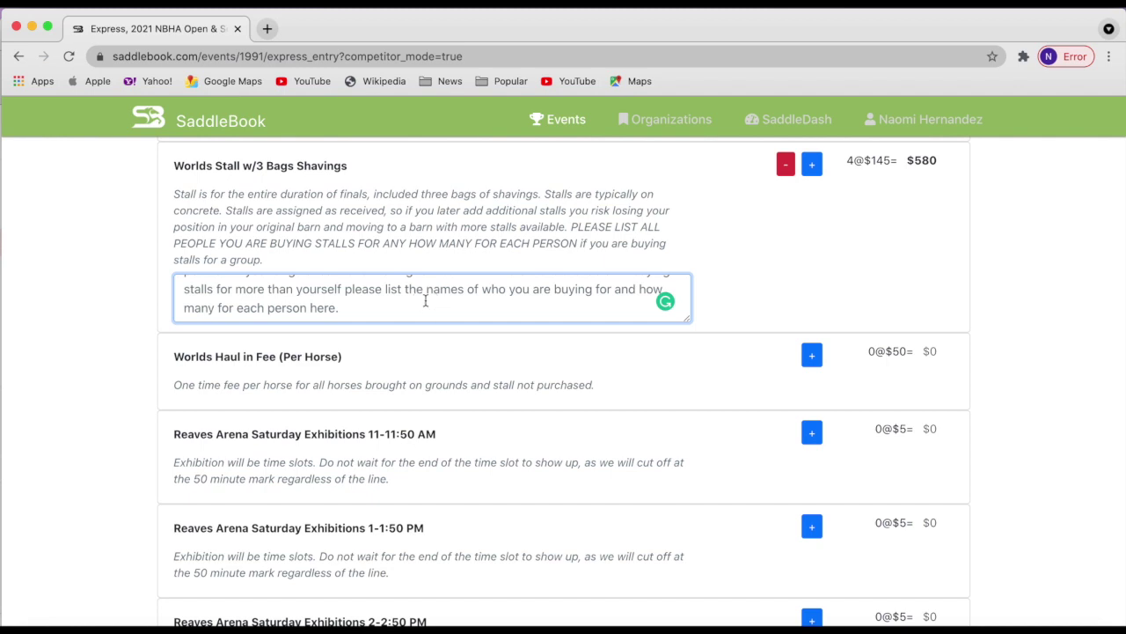
pyautogui.write('Pleas')
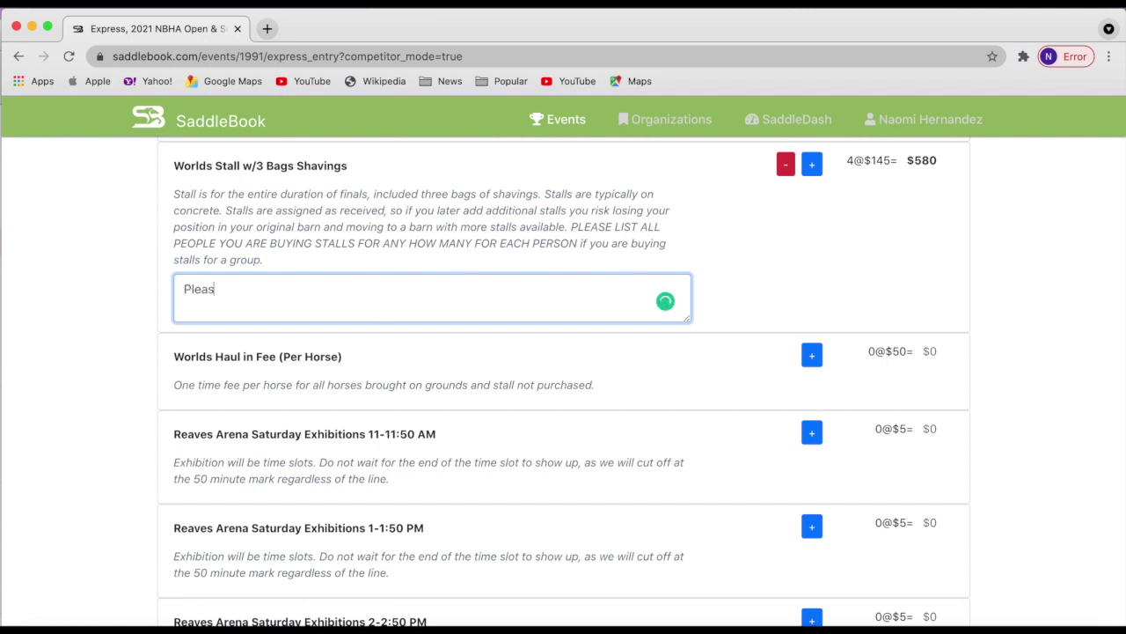
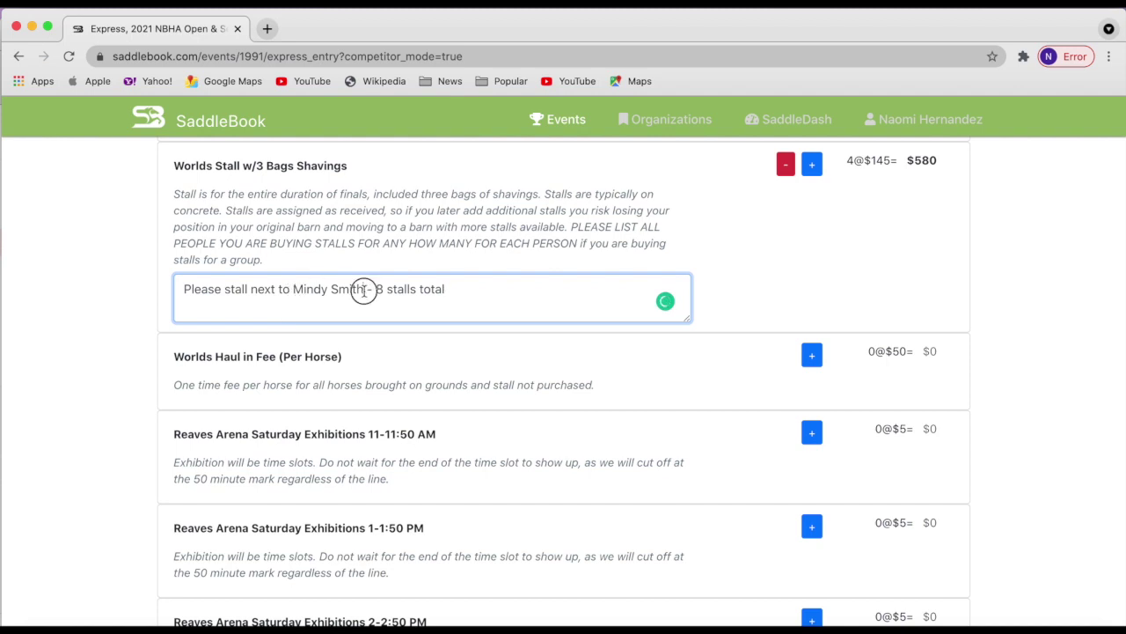
pyautogui.moveTo(364, 291); pyautogui.dragTo(180, 291)
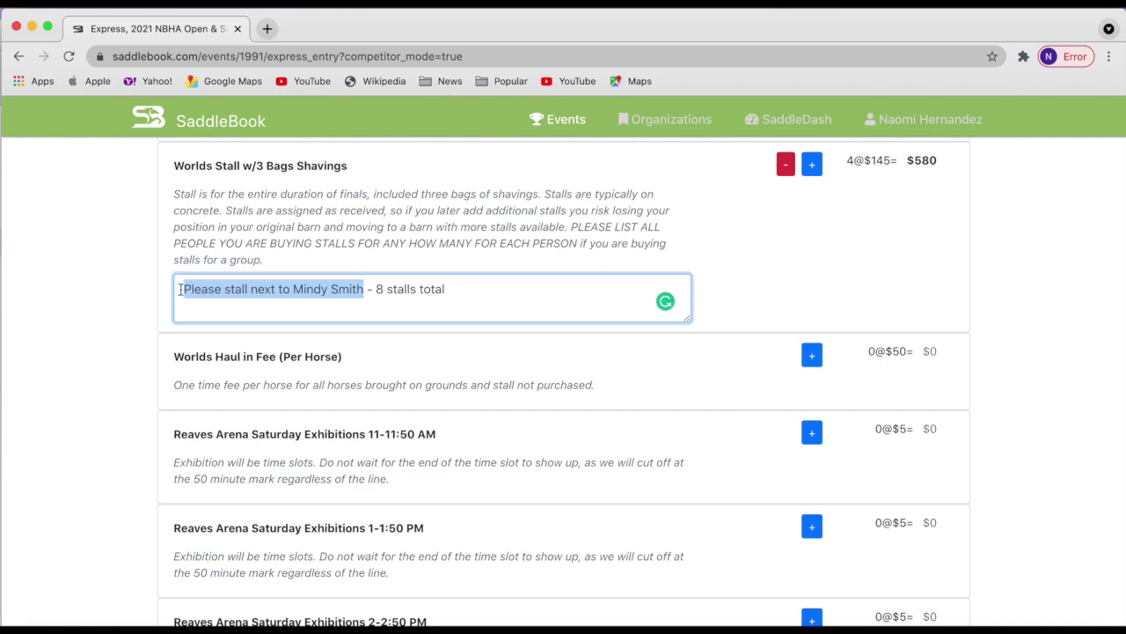
pyautogui.write('Team A')
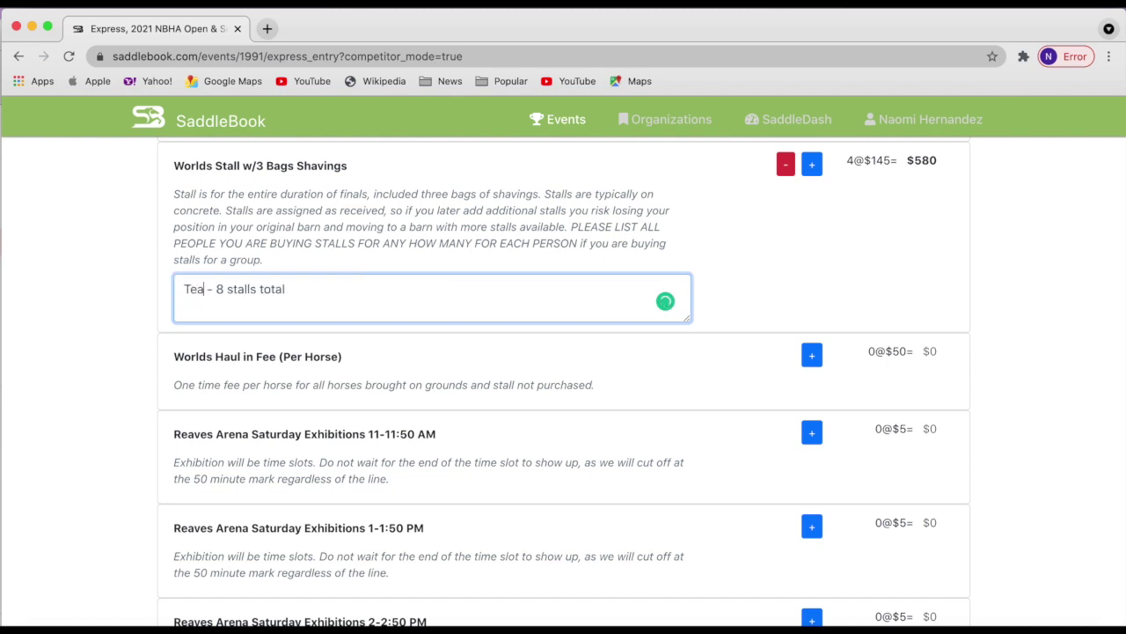
pyautogui.write('s')
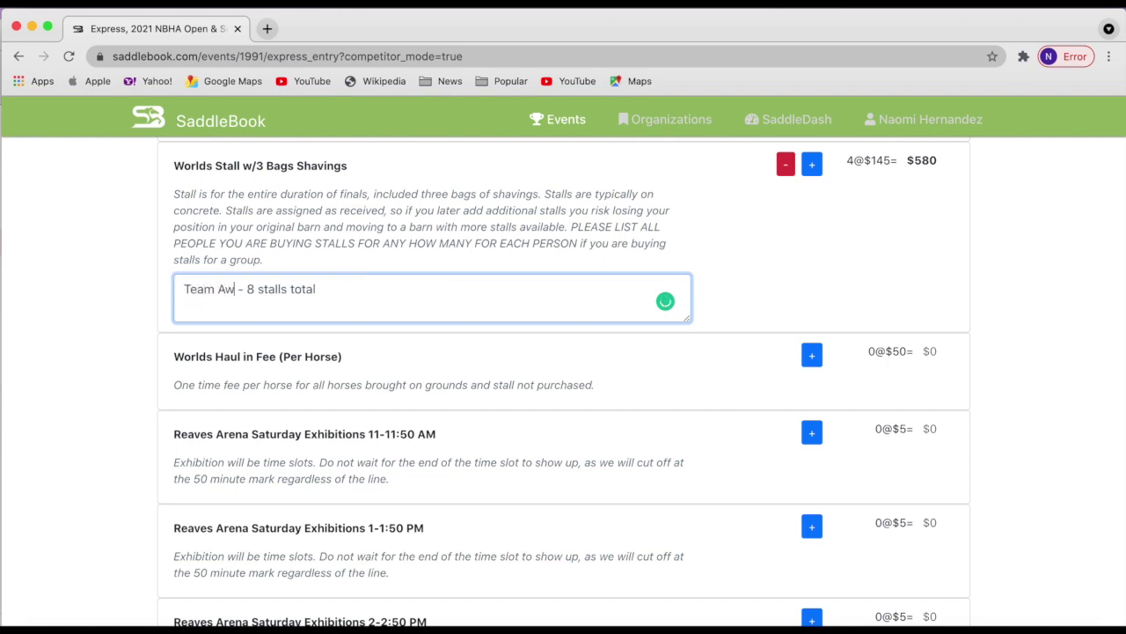
pyautogui.write('esome')
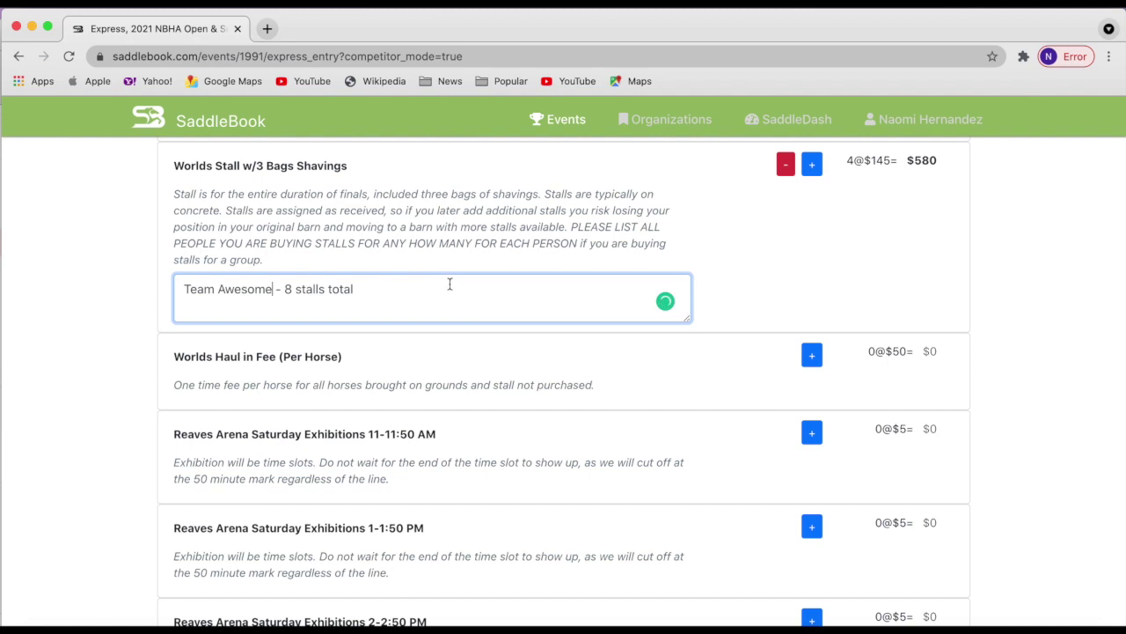
pyautogui.scroll(-3, 489, 421)
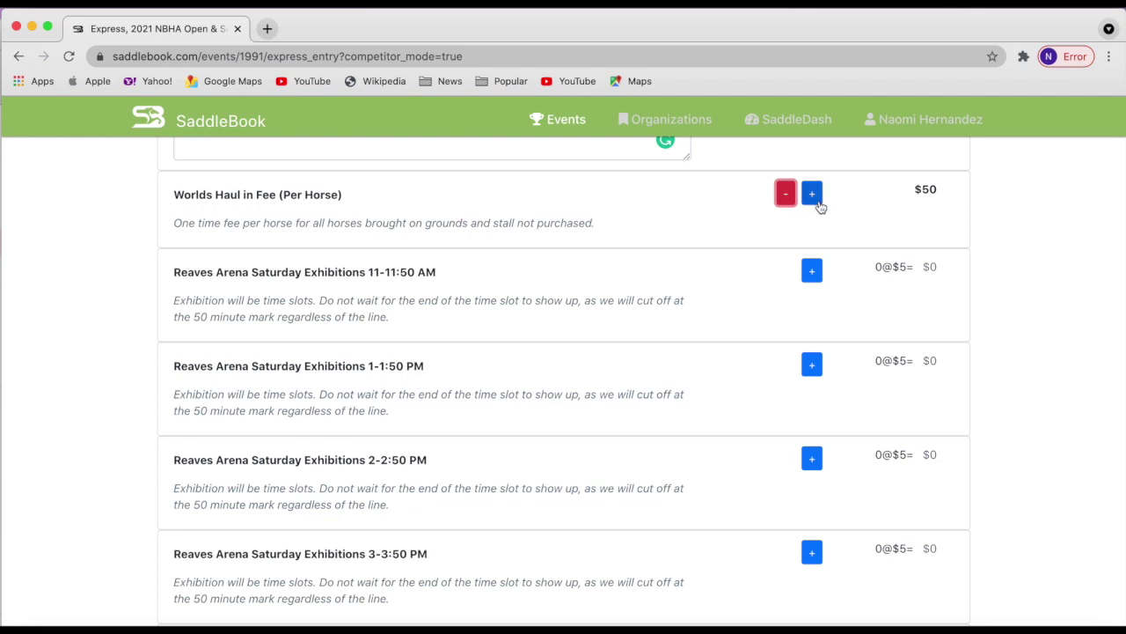
# Increase the Worlds Haul in Fee to 3 horses, 3@$50 = $150.
pyautogui.click(812, 193)
pyautogui.click(811, 194)
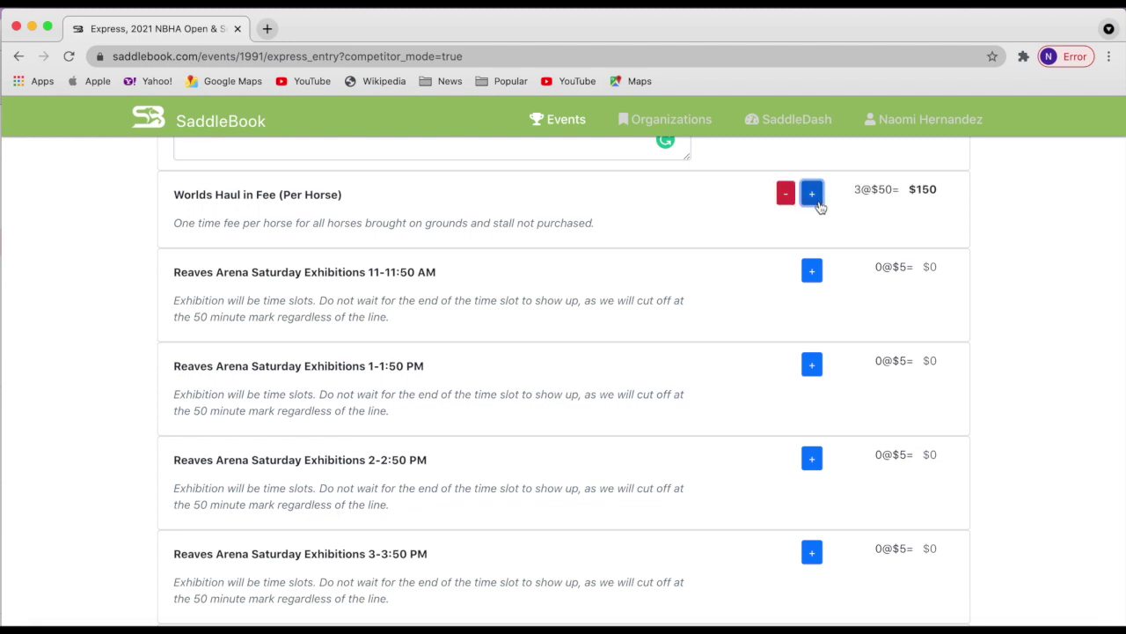
pyautogui.scroll(-3, 746, 502)
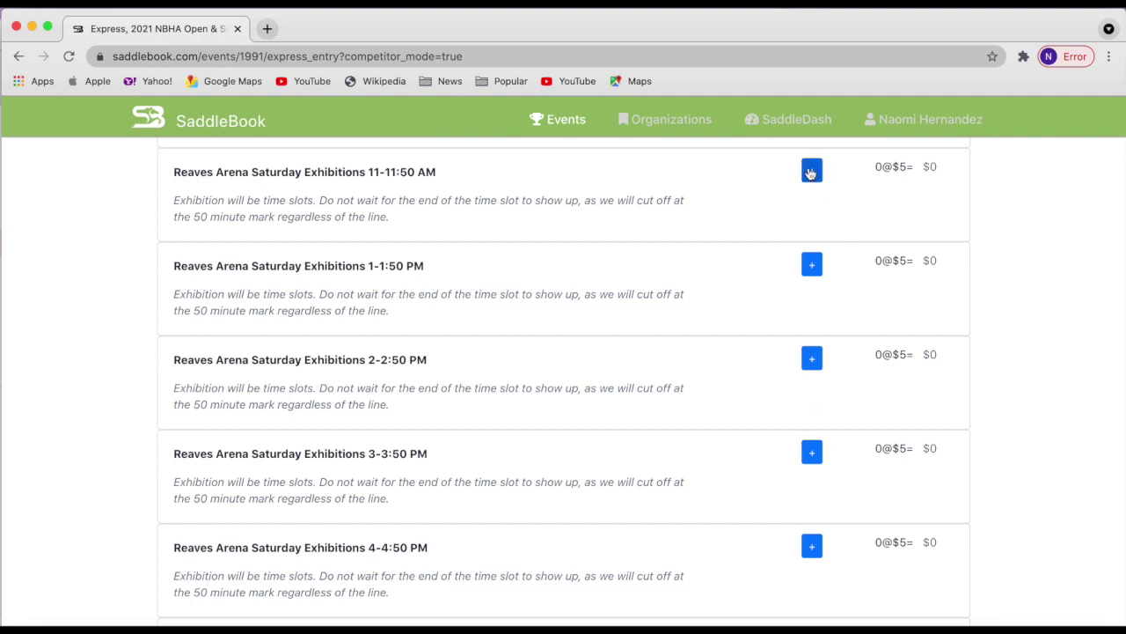
# Book the Saturday 11-11:50 AM and 3-3:50 PM exhibition slots, leaving 2-2:50 PM at zero.
pyautogui.click(810, 173)
pyautogui.click(809, 361)
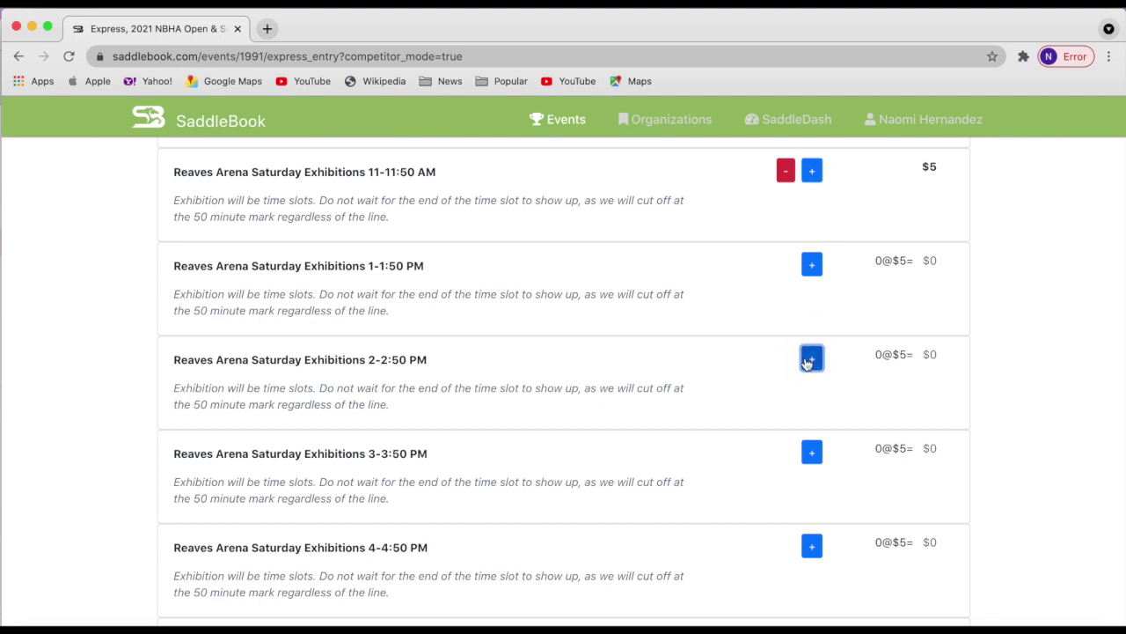
pyautogui.click(810, 362)
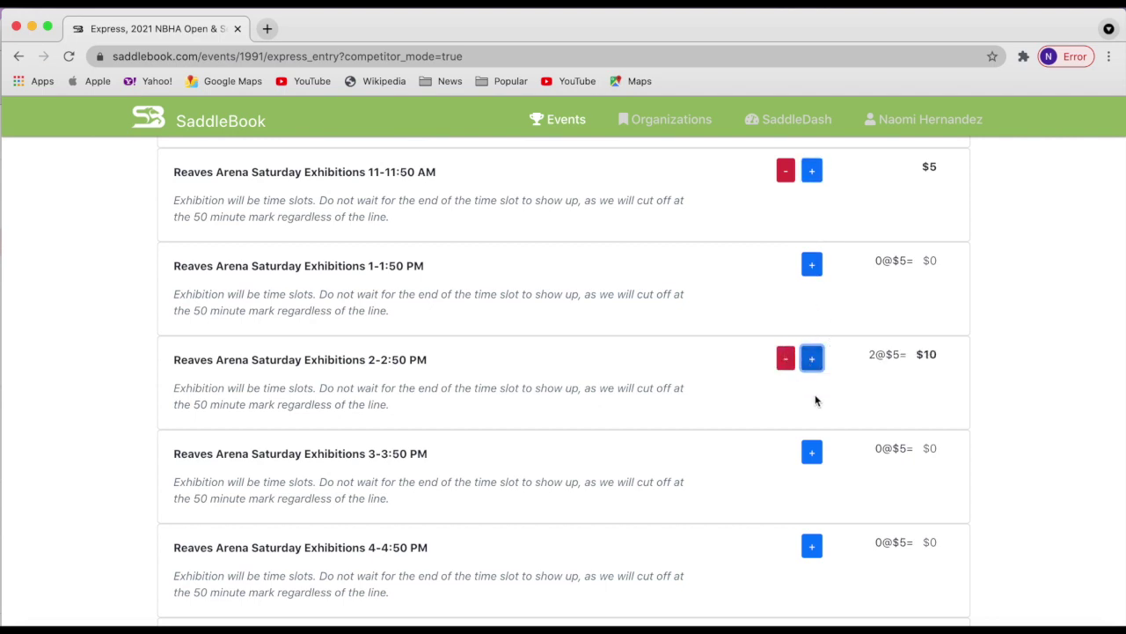
pyautogui.click(812, 454)
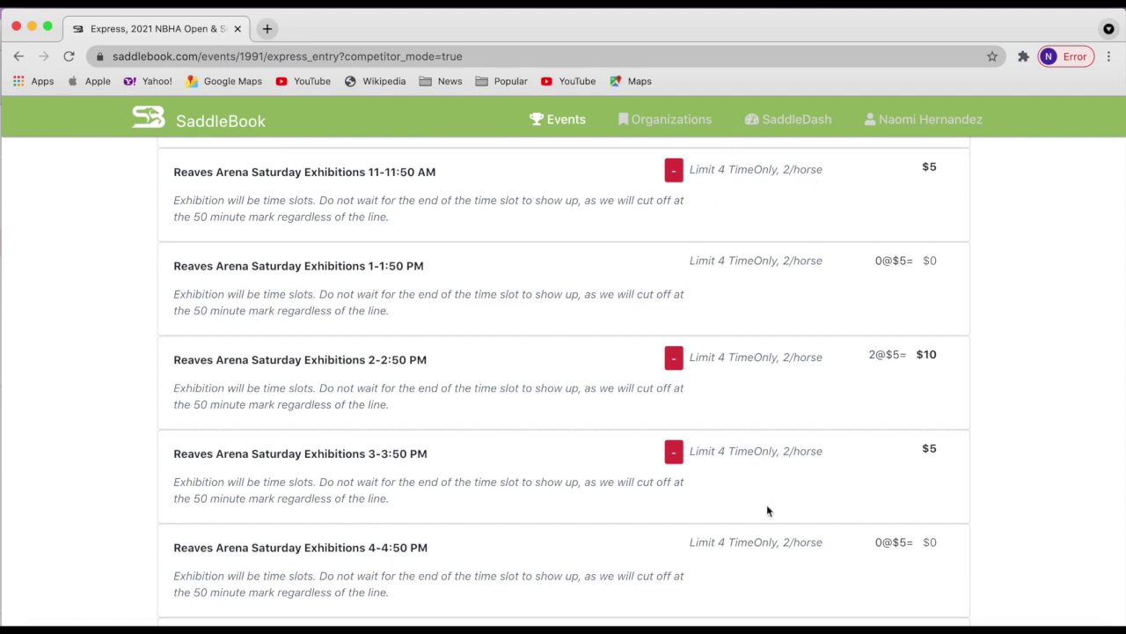
pyautogui.click(673, 358)
pyautogui.click(785, 359)
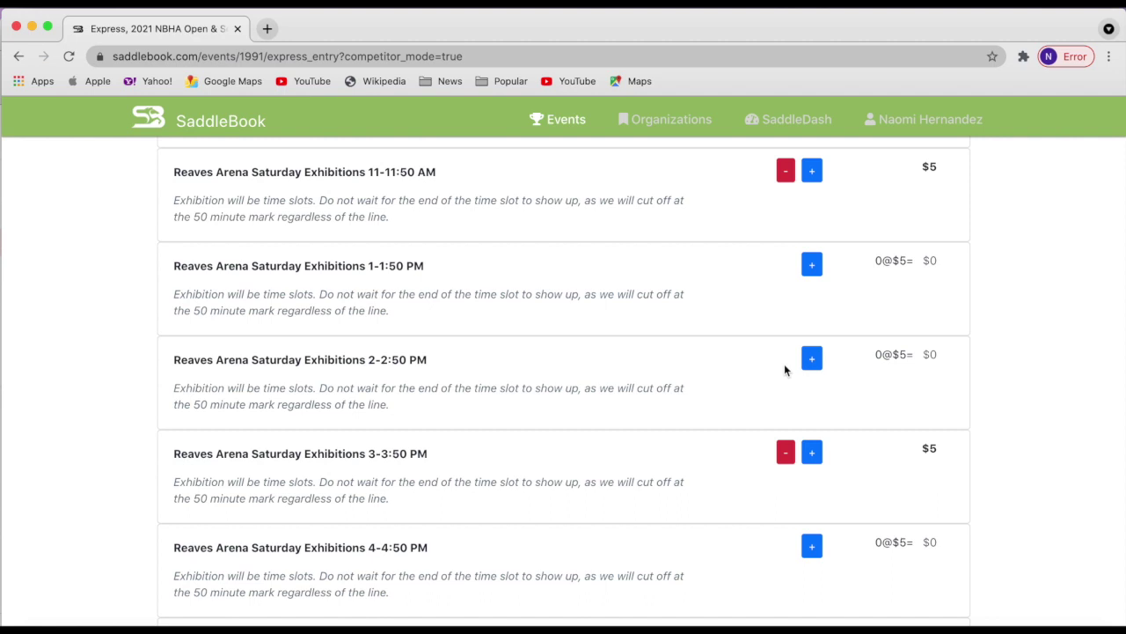
pyautogui.scroll(-3, 723, 478)
pyautogui.scroll(-2, 722, 478)
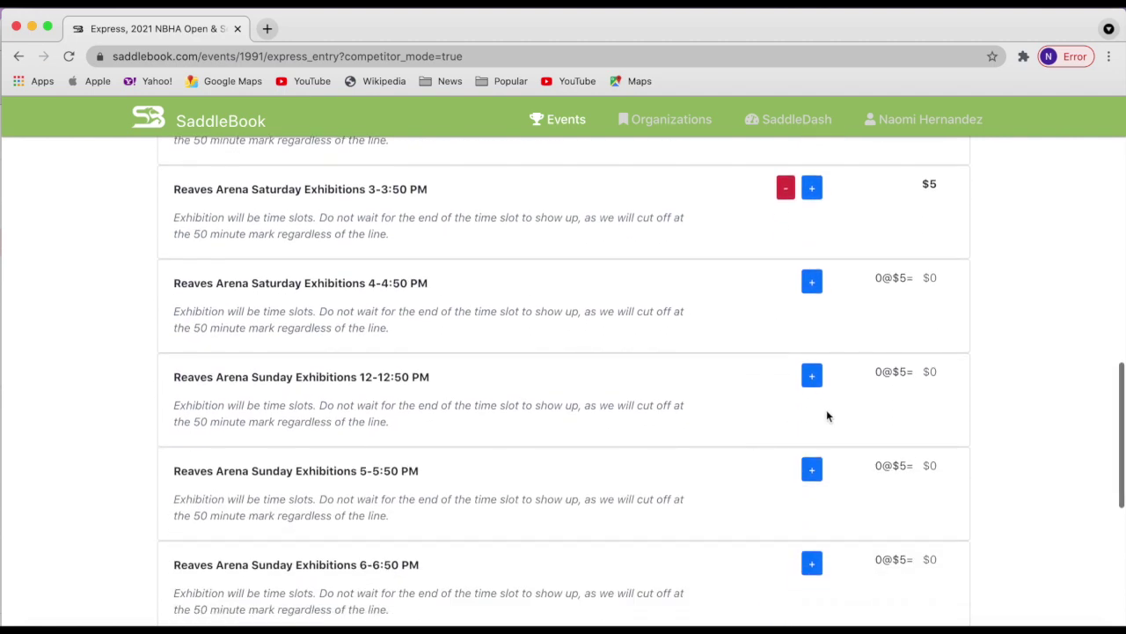
# Book the Sunday 12-12:50 PM and 5-5:50 PM exhibition slots and proceed to Checkout.
pyautogui.click(812, 376)
pyautogui.click(811, 469)
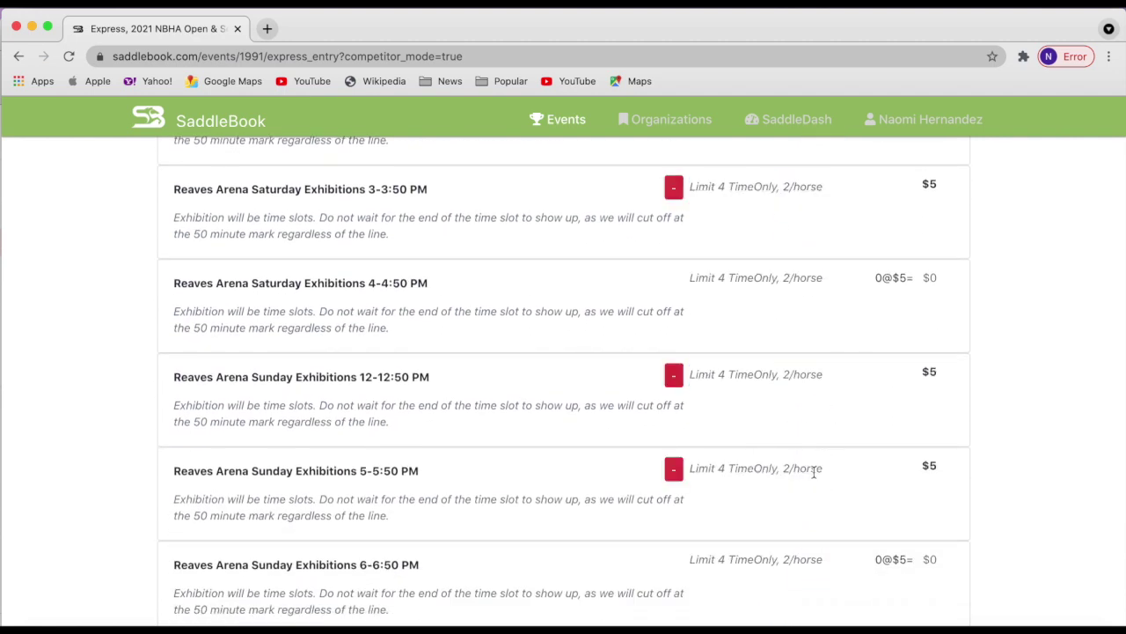
pyautogui.scroll(2, 749, 334)
pyautogui.scroll(2, 751, 335)
pyautogui.scroll(-12, 751, 335)
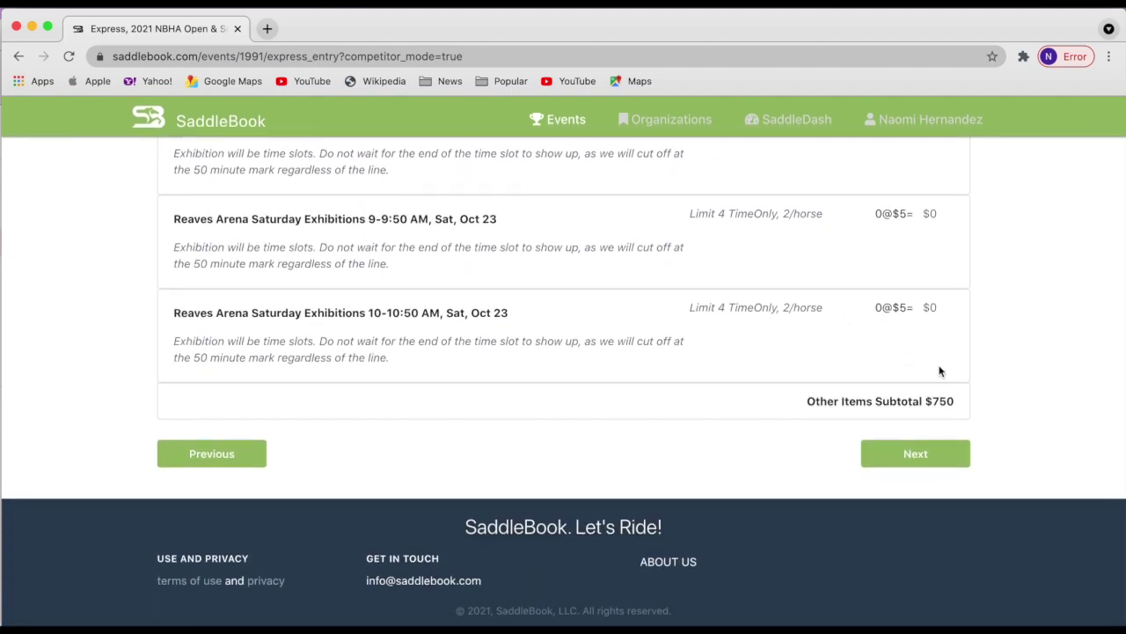
pyautogui.click(915, 455)
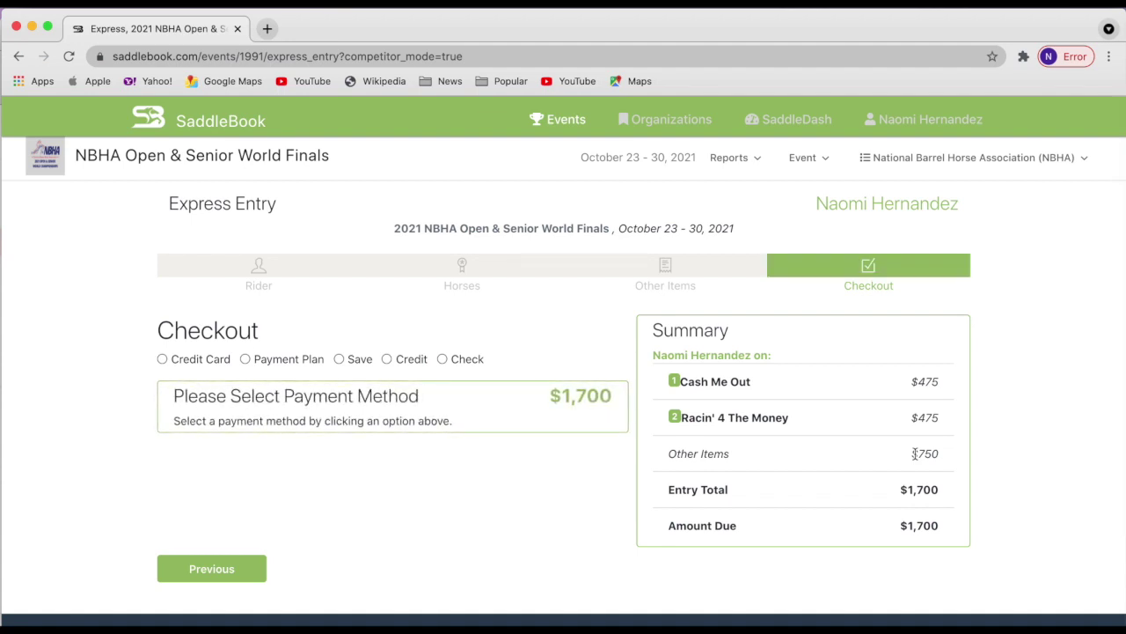
# Recheck the Other Items page, then return to Checkout with the $1,700 amount due.
pyautogui.click(230, 570)
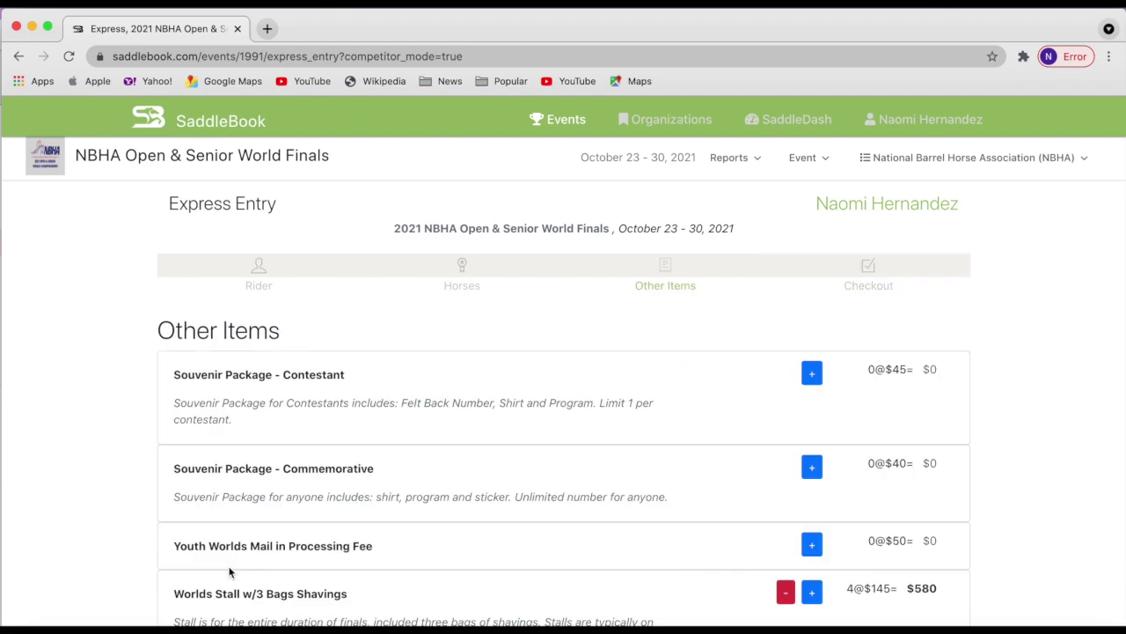
pyautogui.scroll(-10, 473, 528)
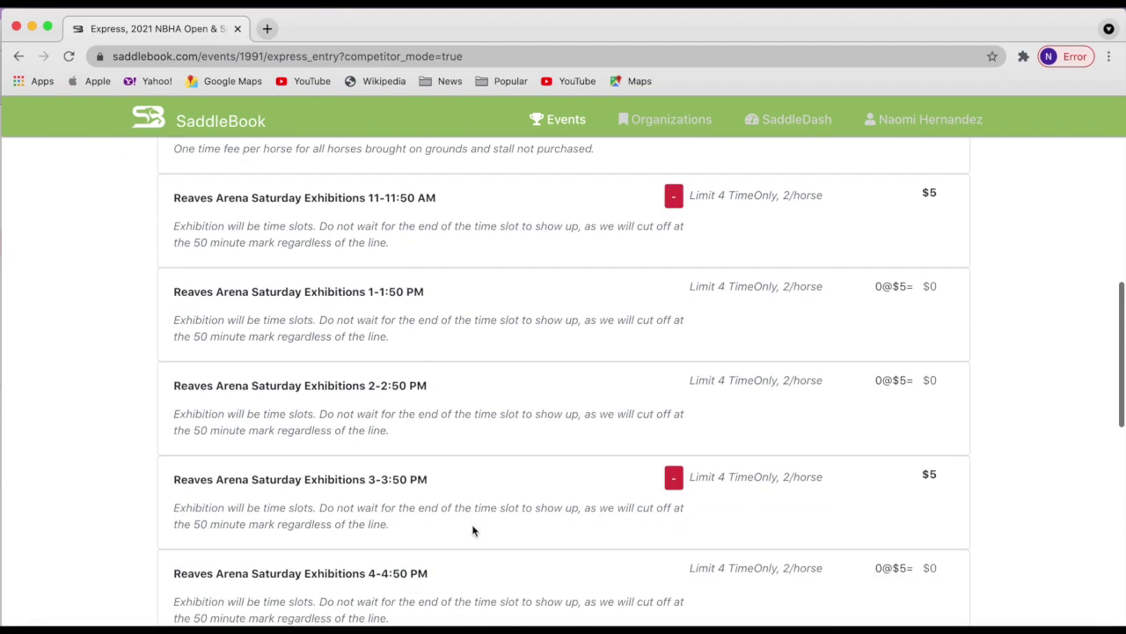
pyautogui.scroll(-10, 472, 530)
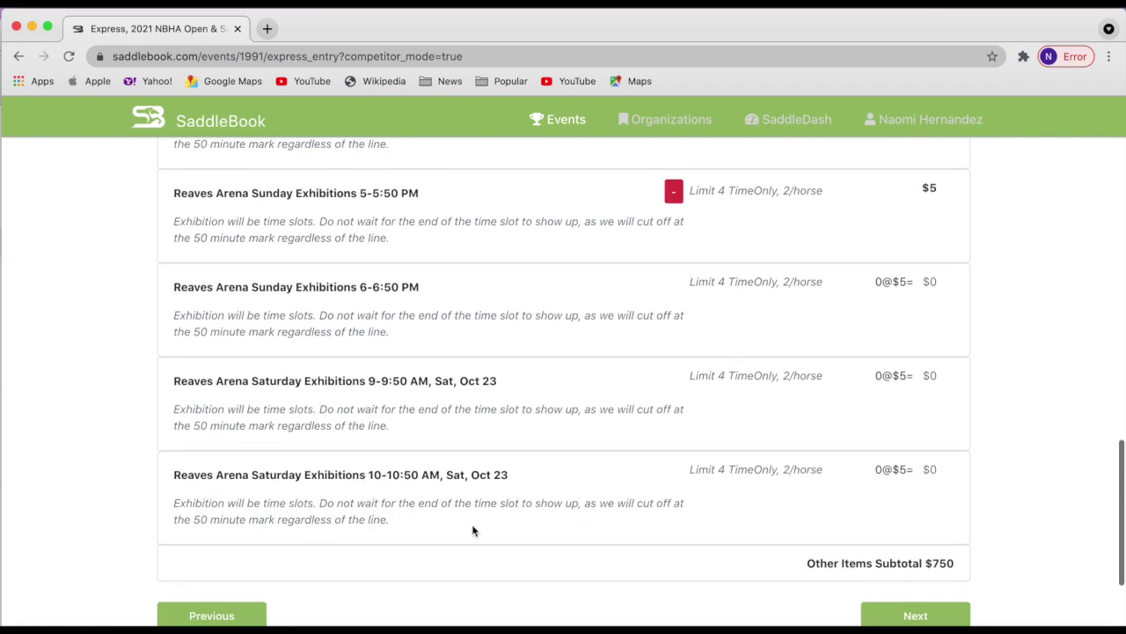
pyautogui.scroll(3, 472, 530)
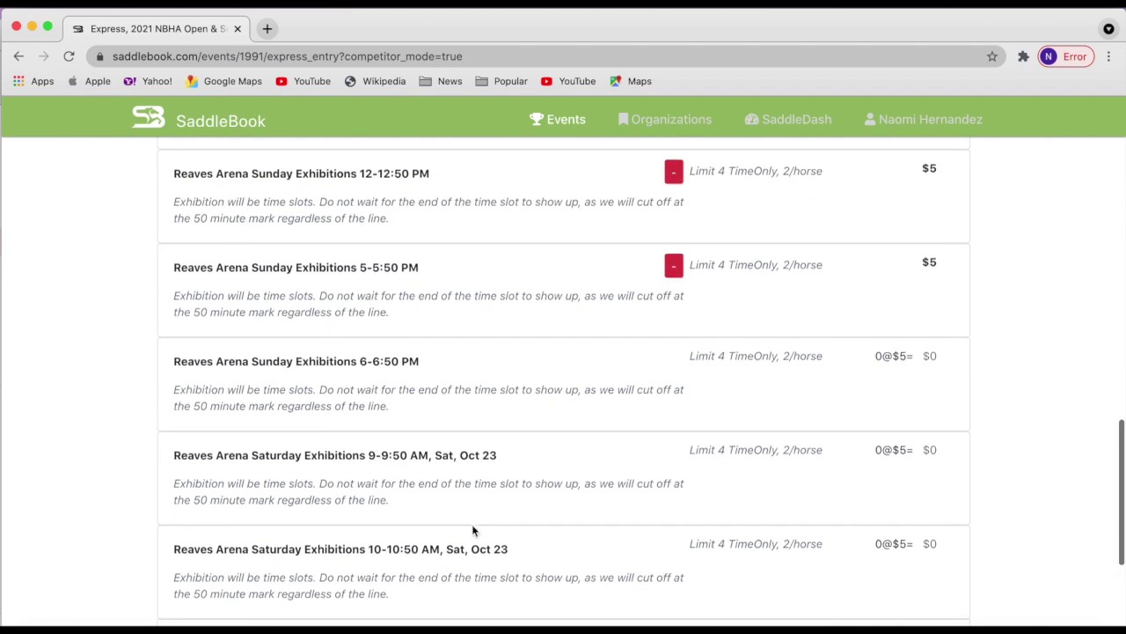
pyautogui.scroll(-5, 472, 528)
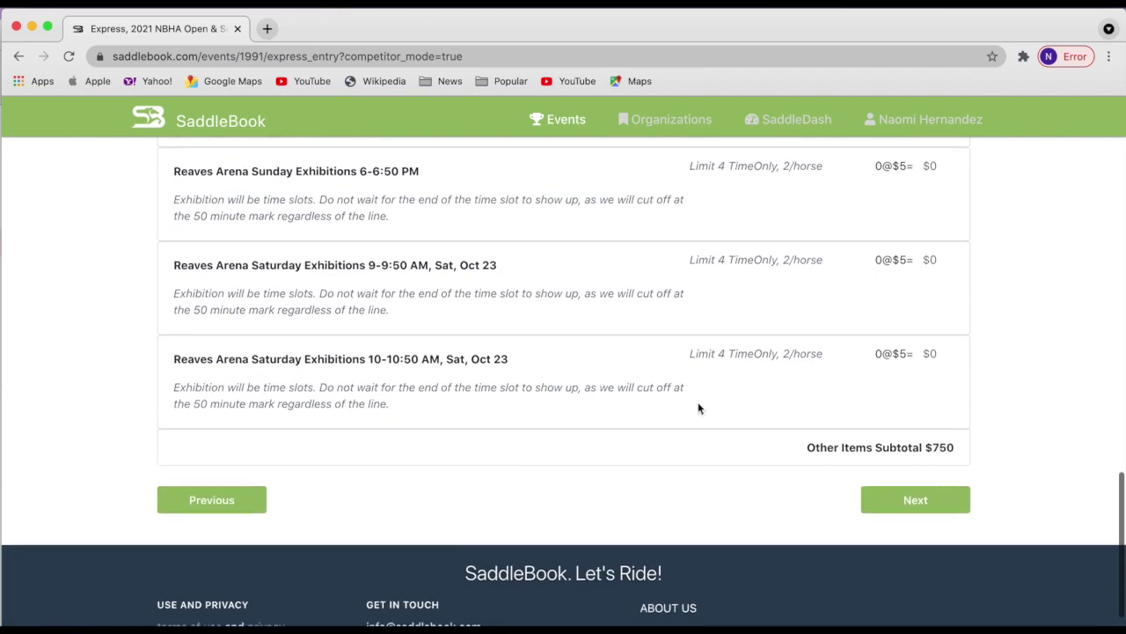
pyautogui.click(965, 509)
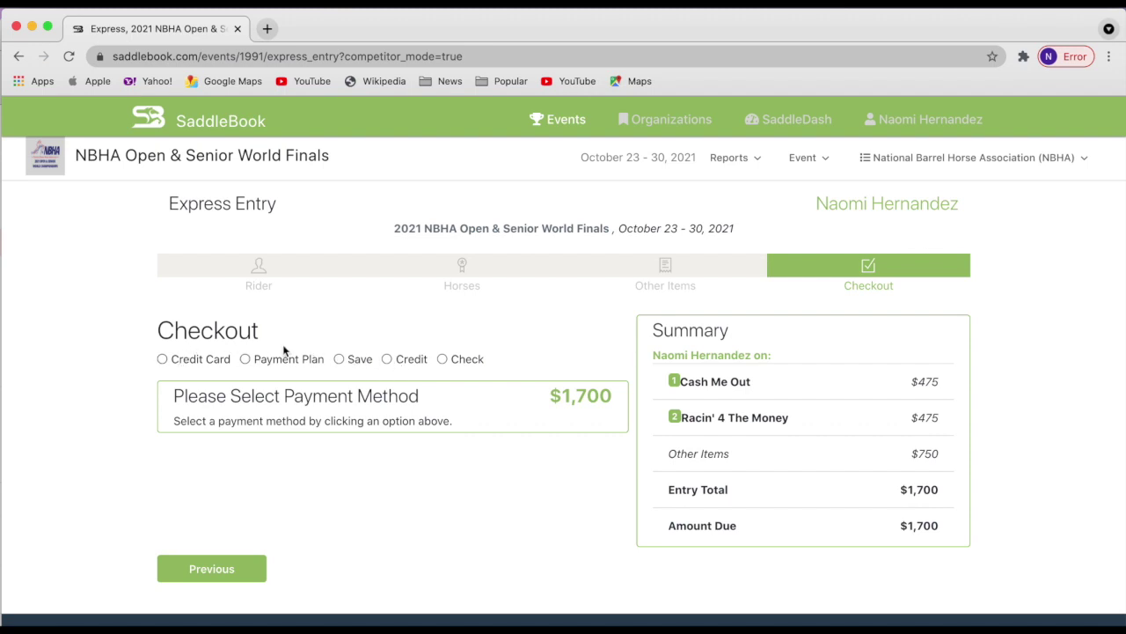
# Choose credit card payment and accept the Exhibition Limit Agreement and GNFA Waiver.
pyautogui.click(201, 359)
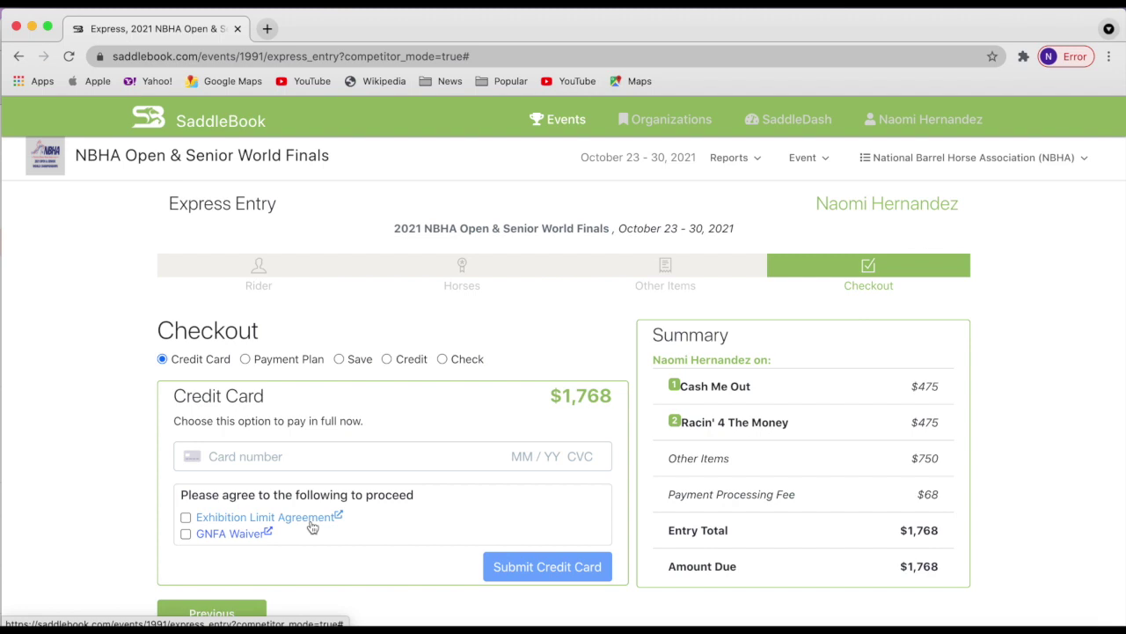
pyautogui.click(229, 521)
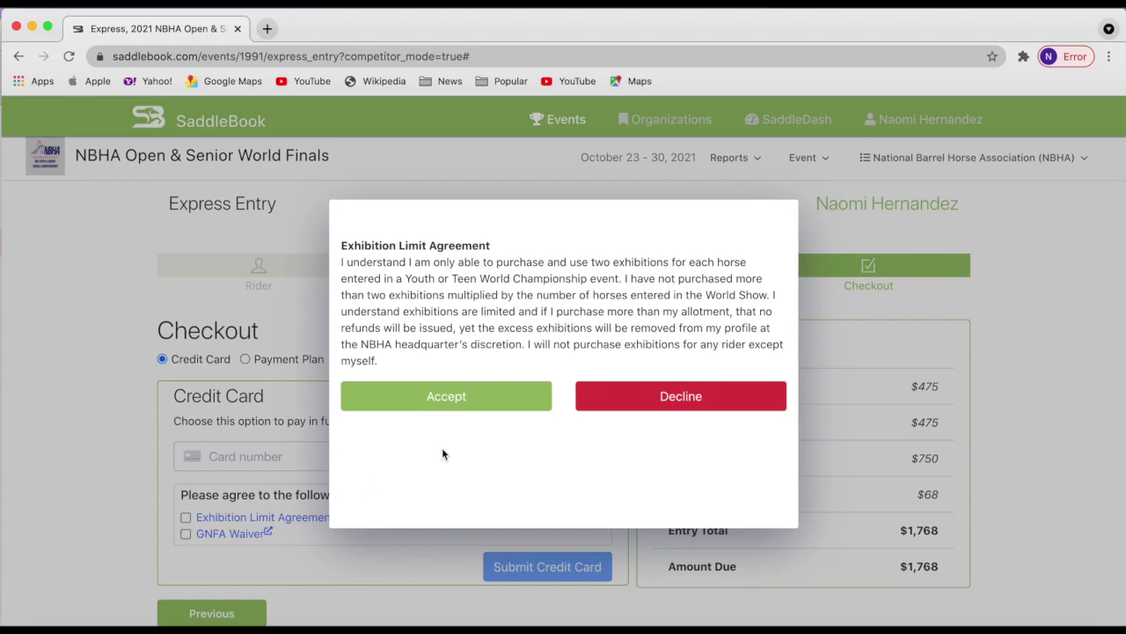
pyautogui.click(447, 397)
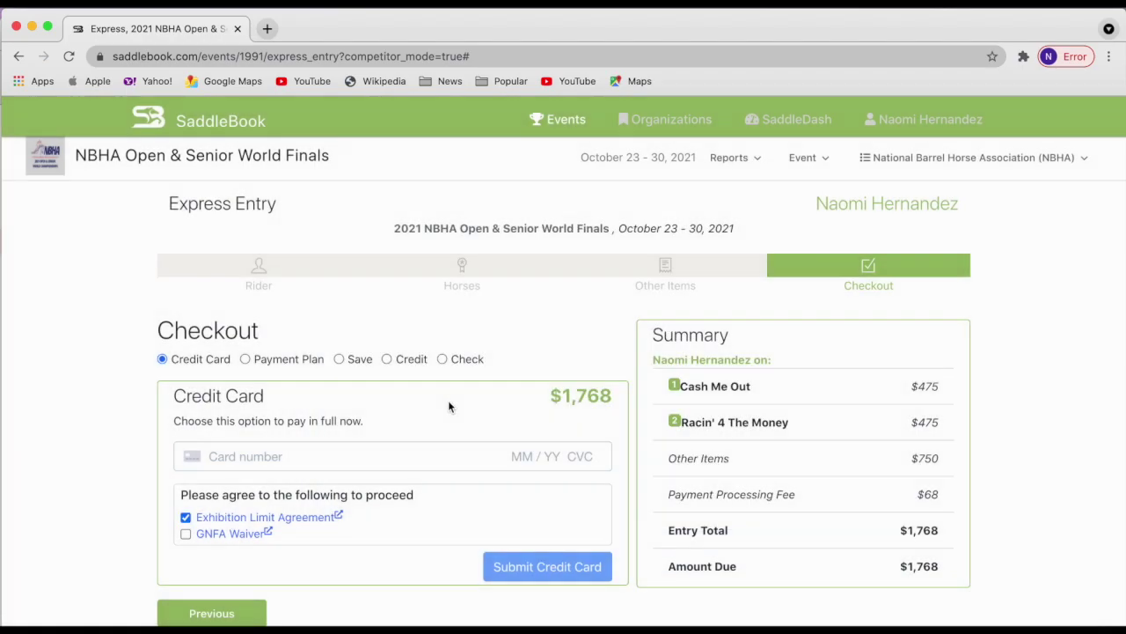
pyautogui.click(230, 532)
pyautogui.scroll(-10, 573, 344)
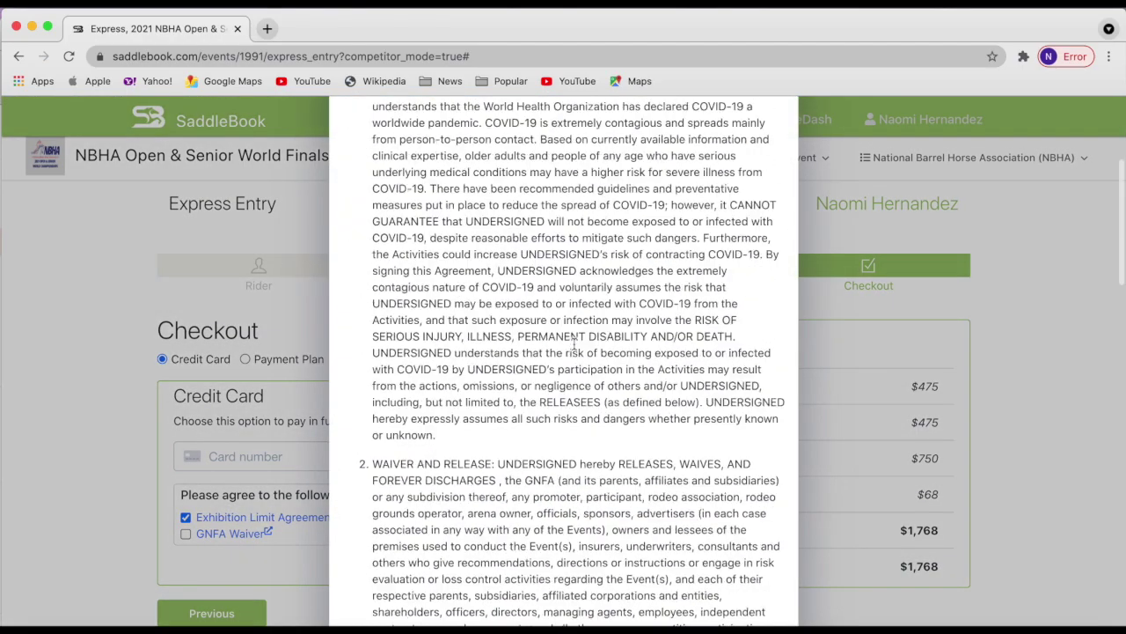
pyautogui.scroll(-10, 574, 344)
pyautogui.click(426, 503)
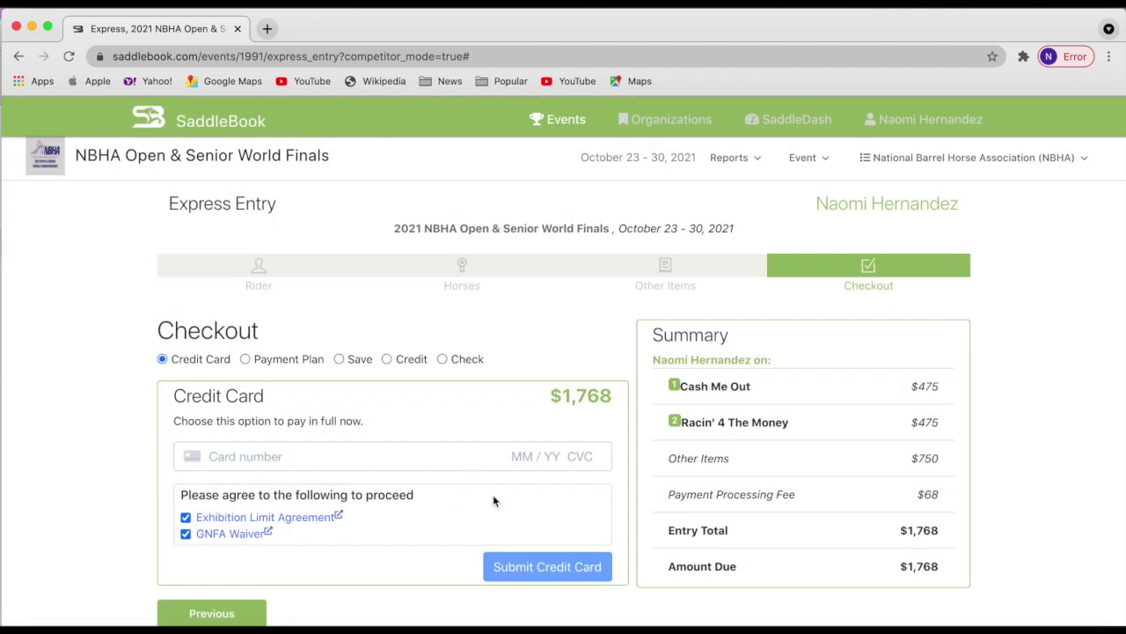
# Switch to the 3 × $589.33 payment plan and open the rider's profile in a new tab.
pyautogui.click(254, 360)
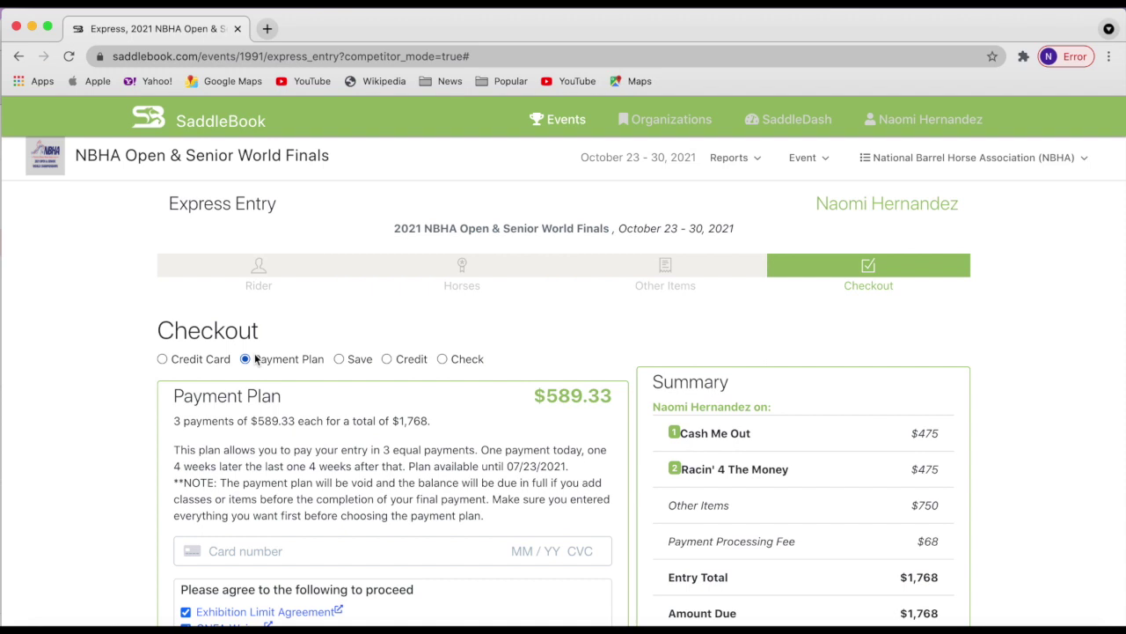
pyautogui.click(469, 607)
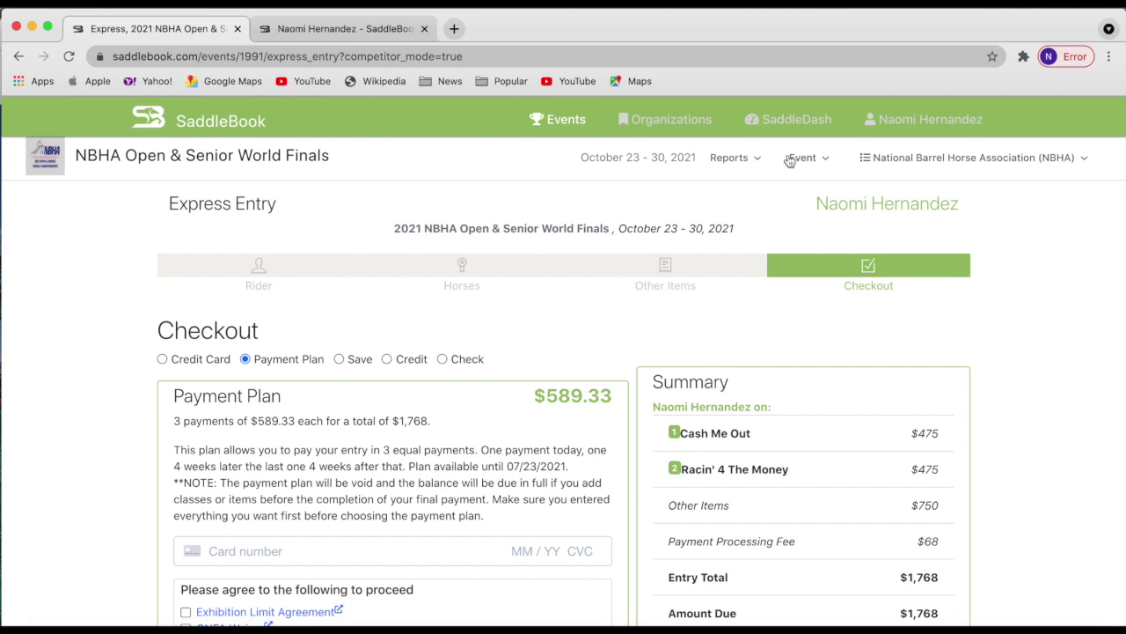
pyautogui.click(329, 35)
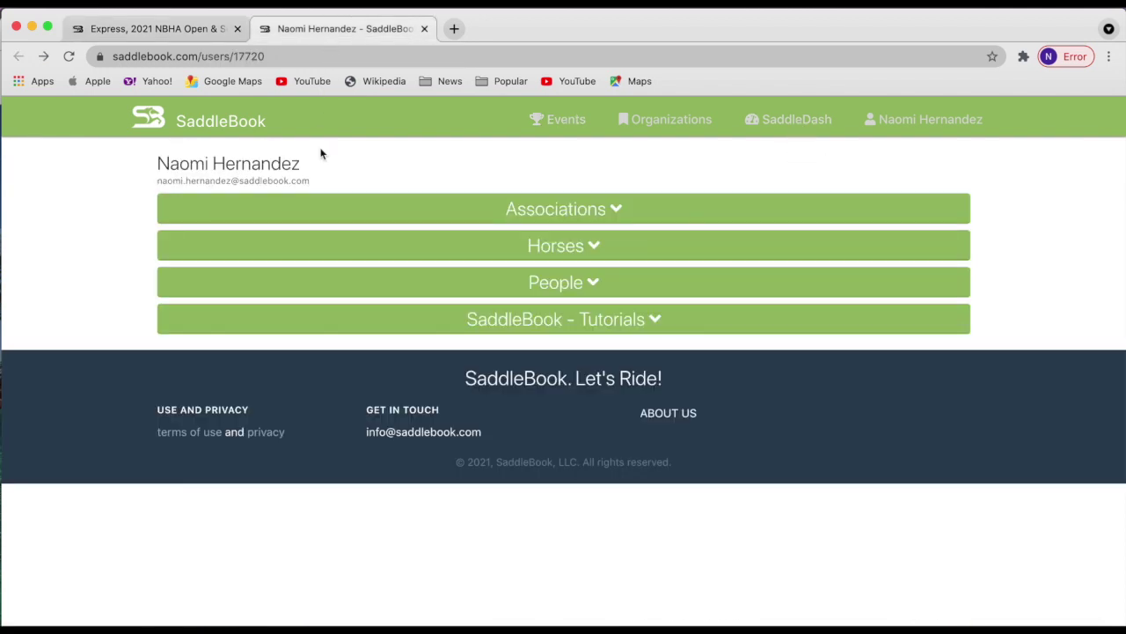
# Open the rider's National Barrel Horse Association (NBHA) page from the profile's Associations list.
pyautogui.click(538, 218)
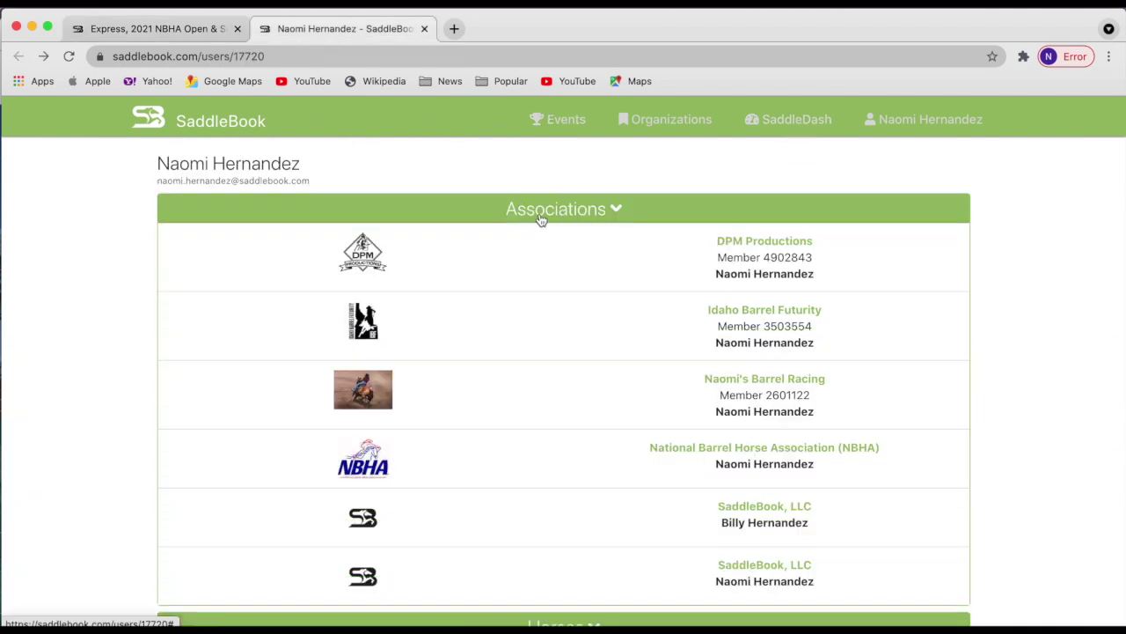
pyautogui.scroll(-2, 460, 420)
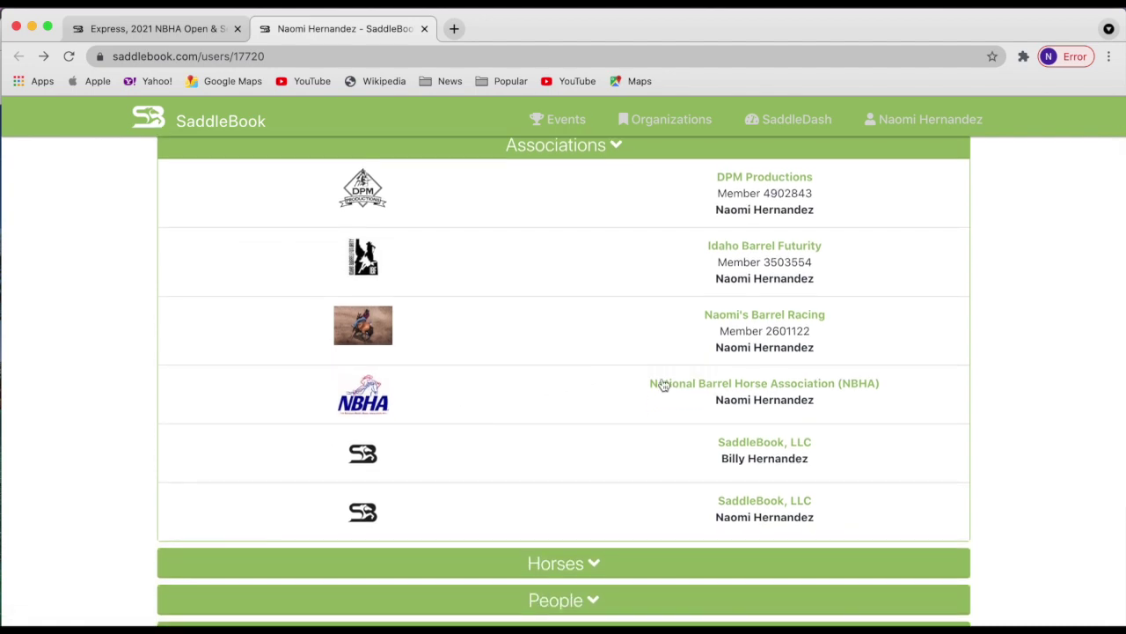
pyautogui.click(665, 385)
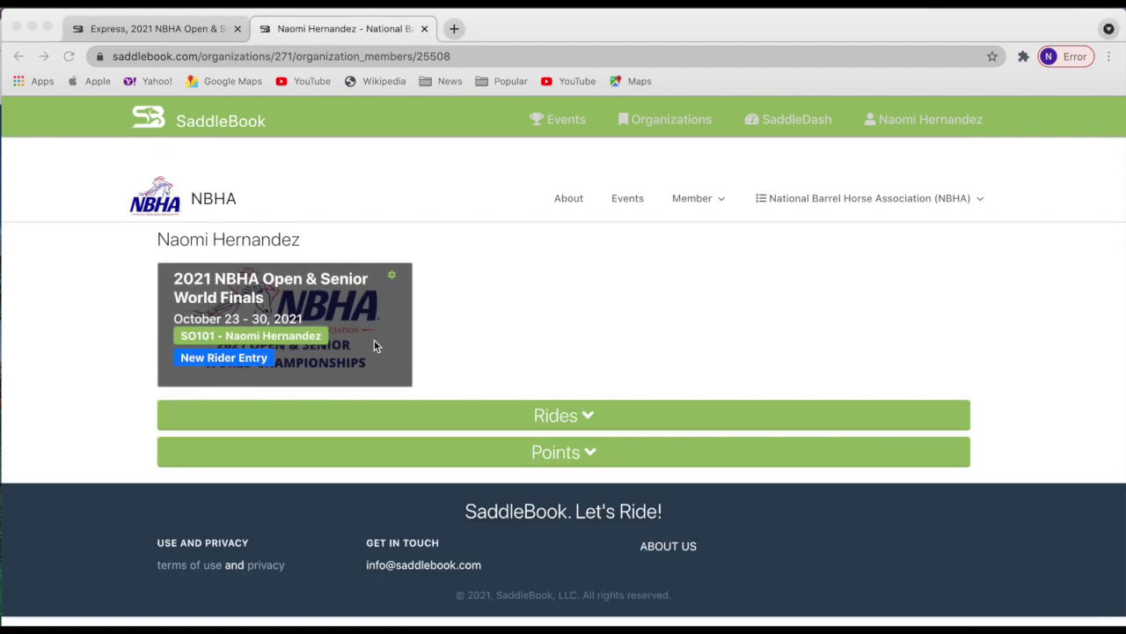